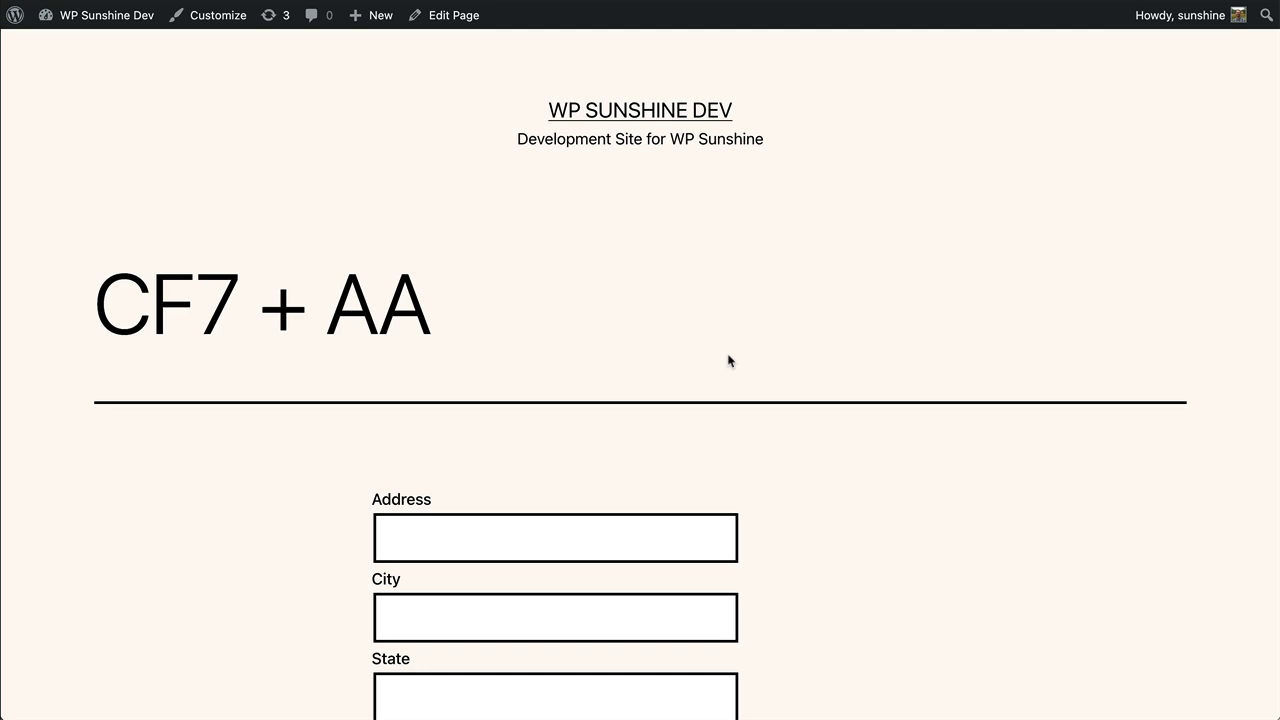
Test the form's Address field with sample text, then clear it.
scroll(729, 358, "down", 3)
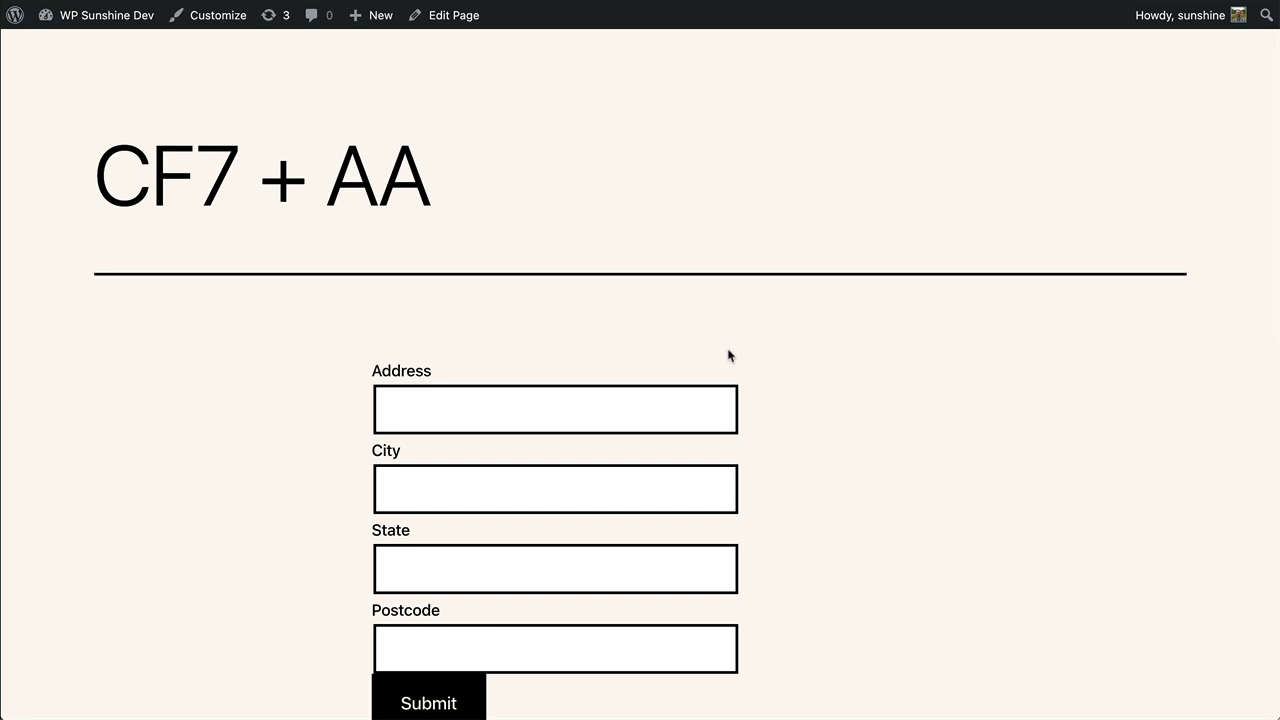
scroll(720, 357, "down", 1)
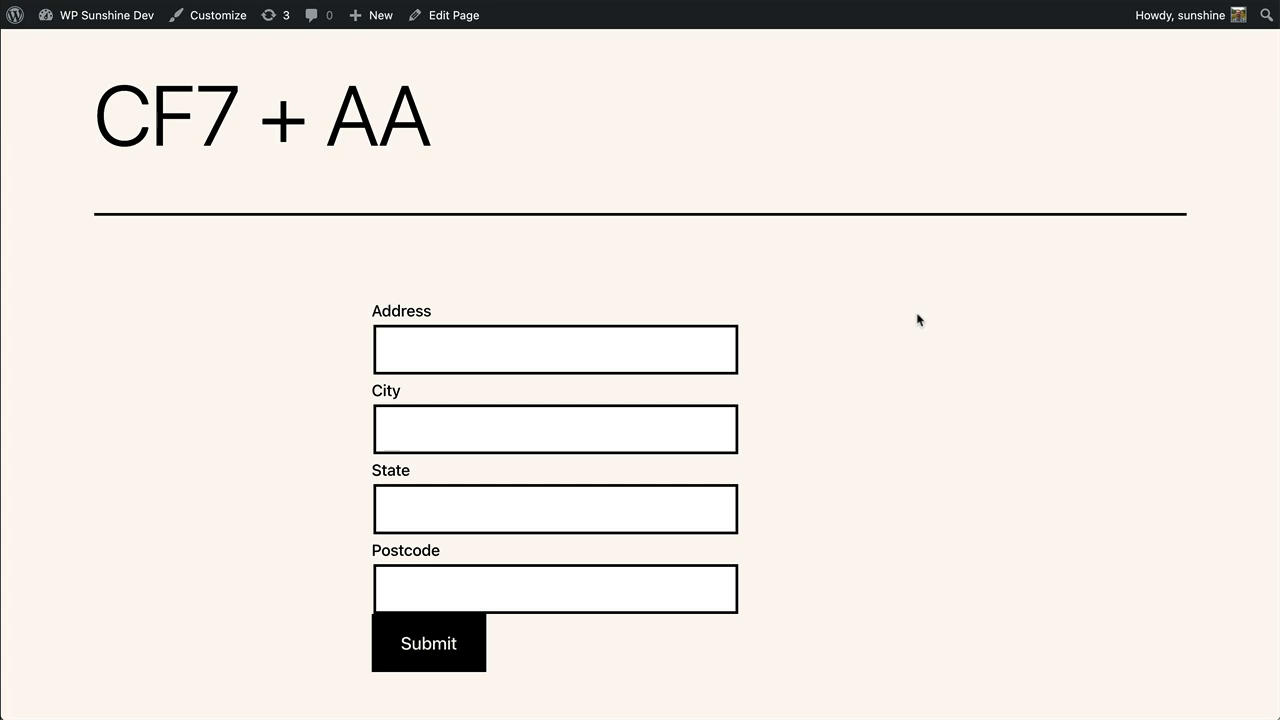
left_click(535, 351)
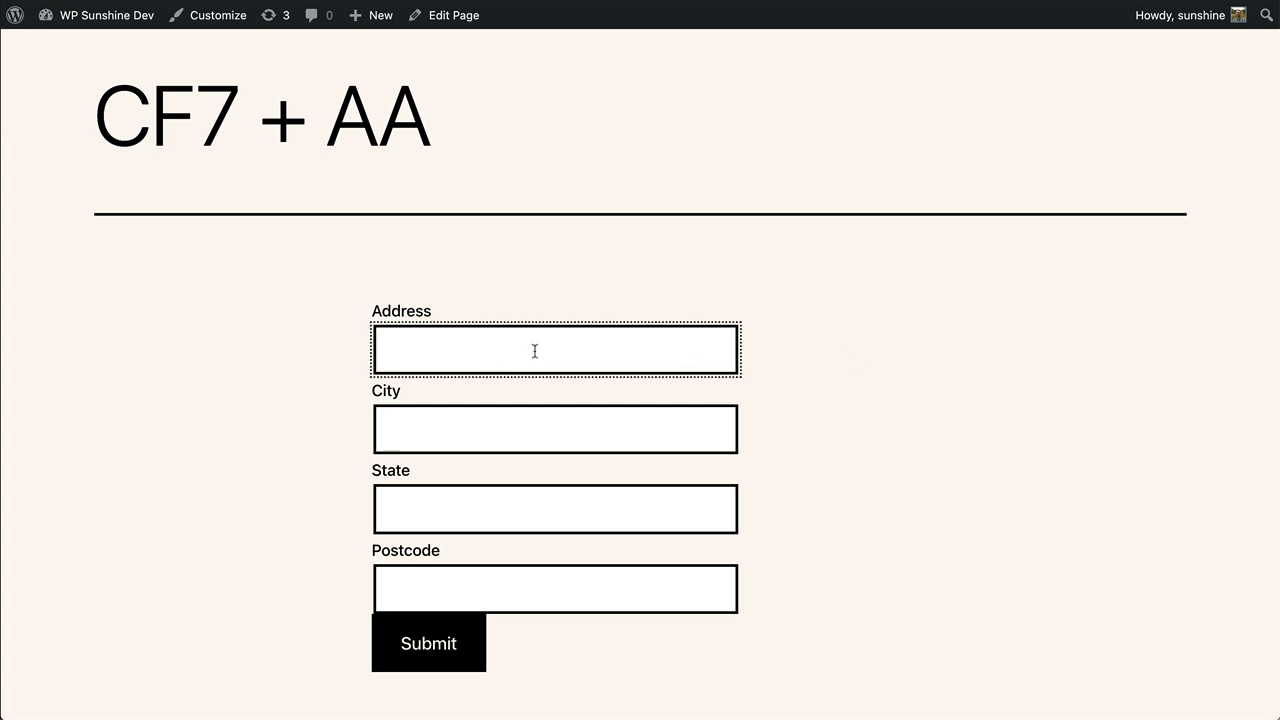
type("asdfasdfasdfasdf")
key("super+a")
type("123123")
key("super+a")
key("BackSpace")
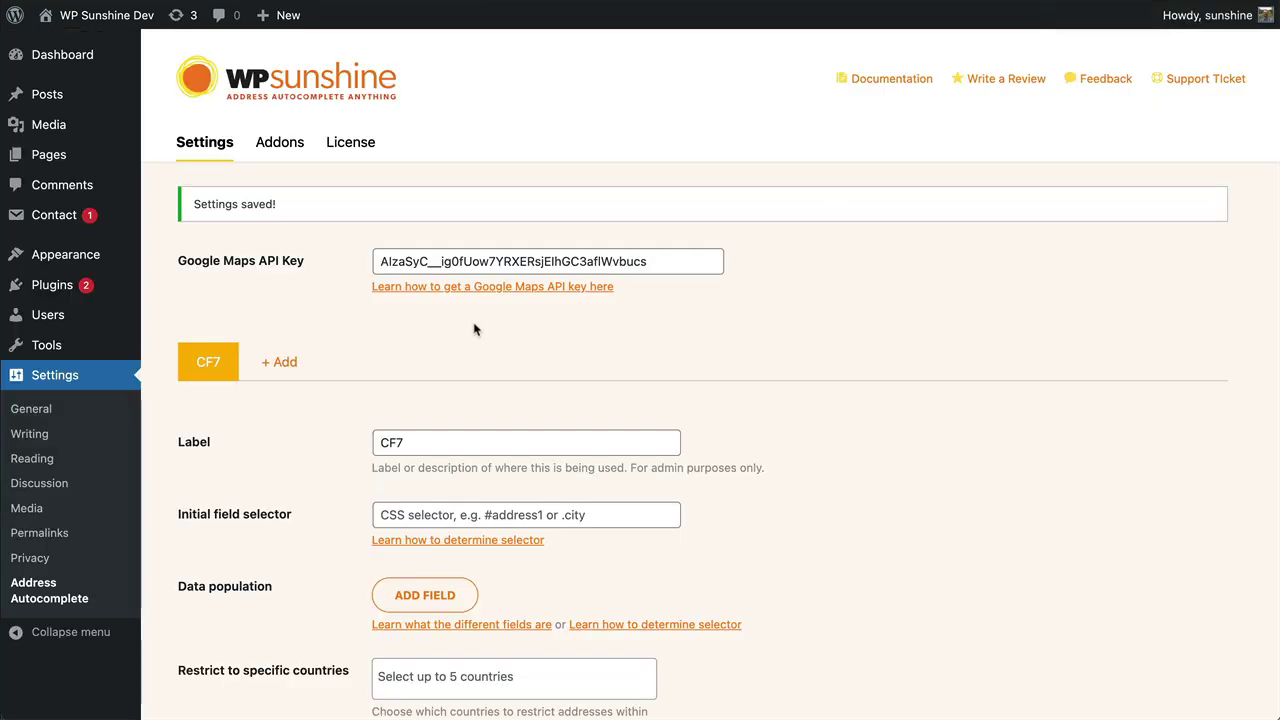
Highlight the Google Maps API key value in the settings.
double_click(460, 262)
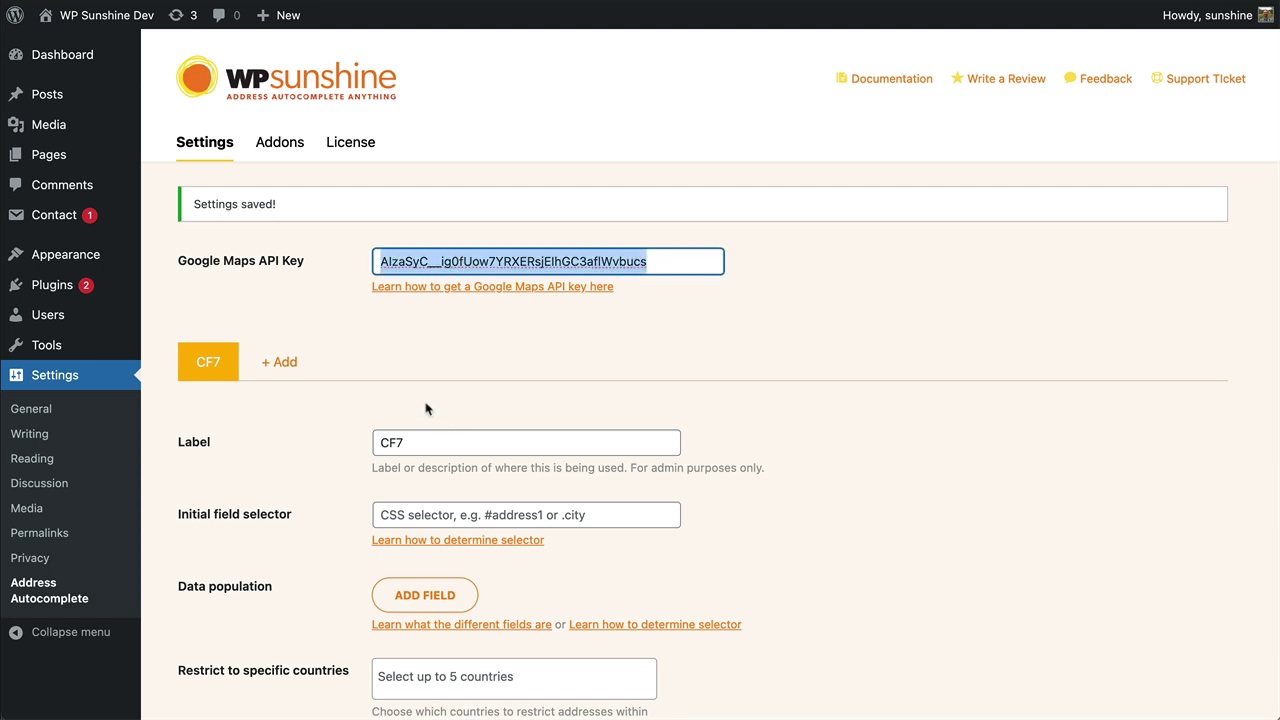
scroll(425, 408, "down", 5)
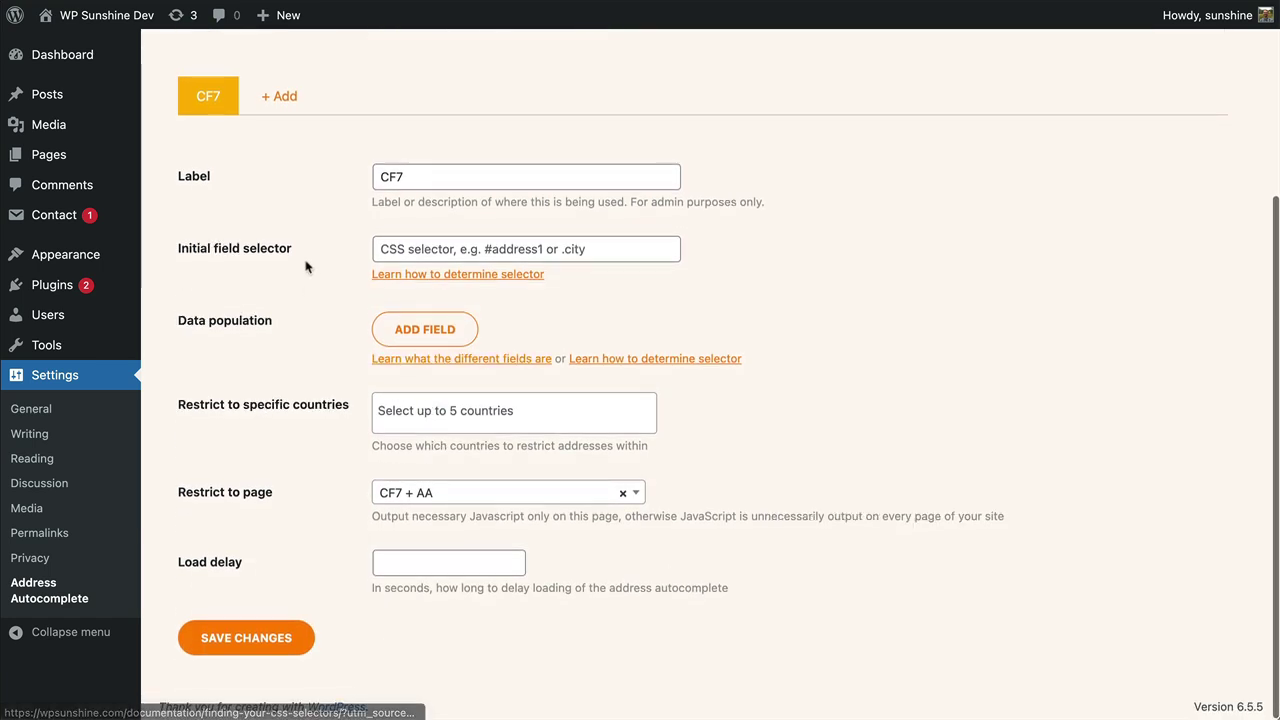
mouse_move(212, 95)
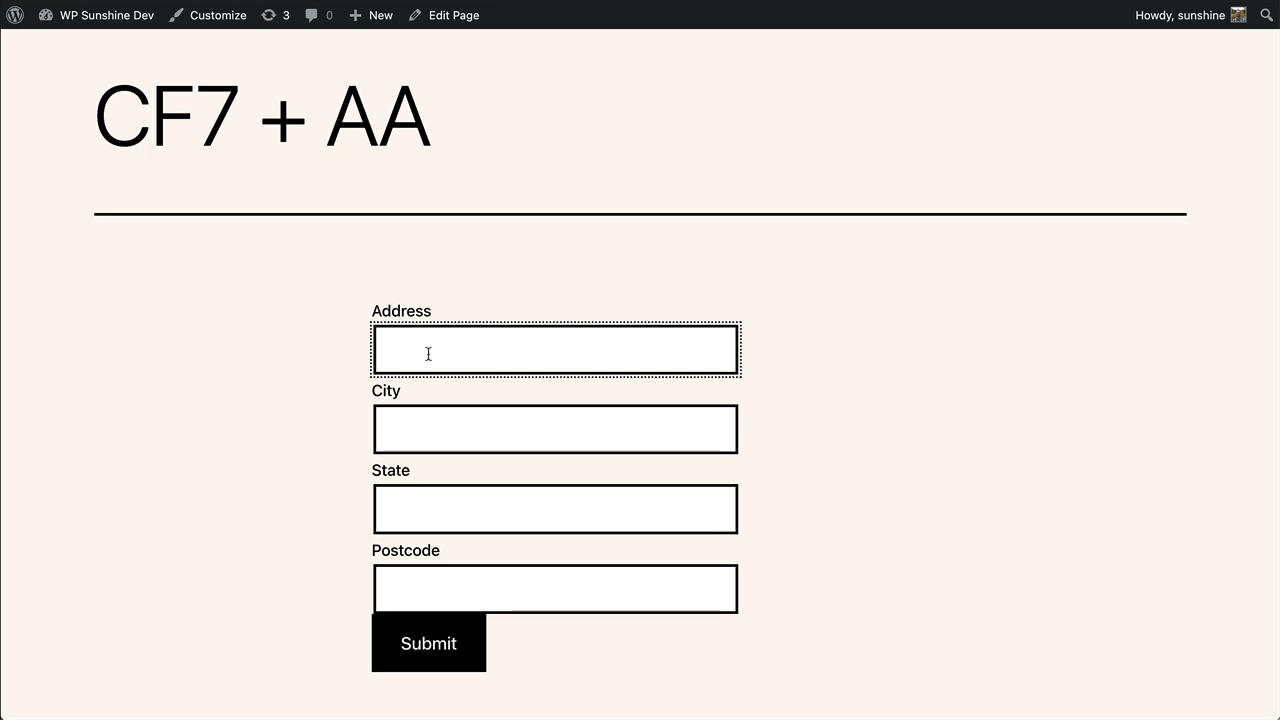
Inspect the Address field's input element in Chrome DevTools.
right_click(429, 354)
left_click(505, 614)
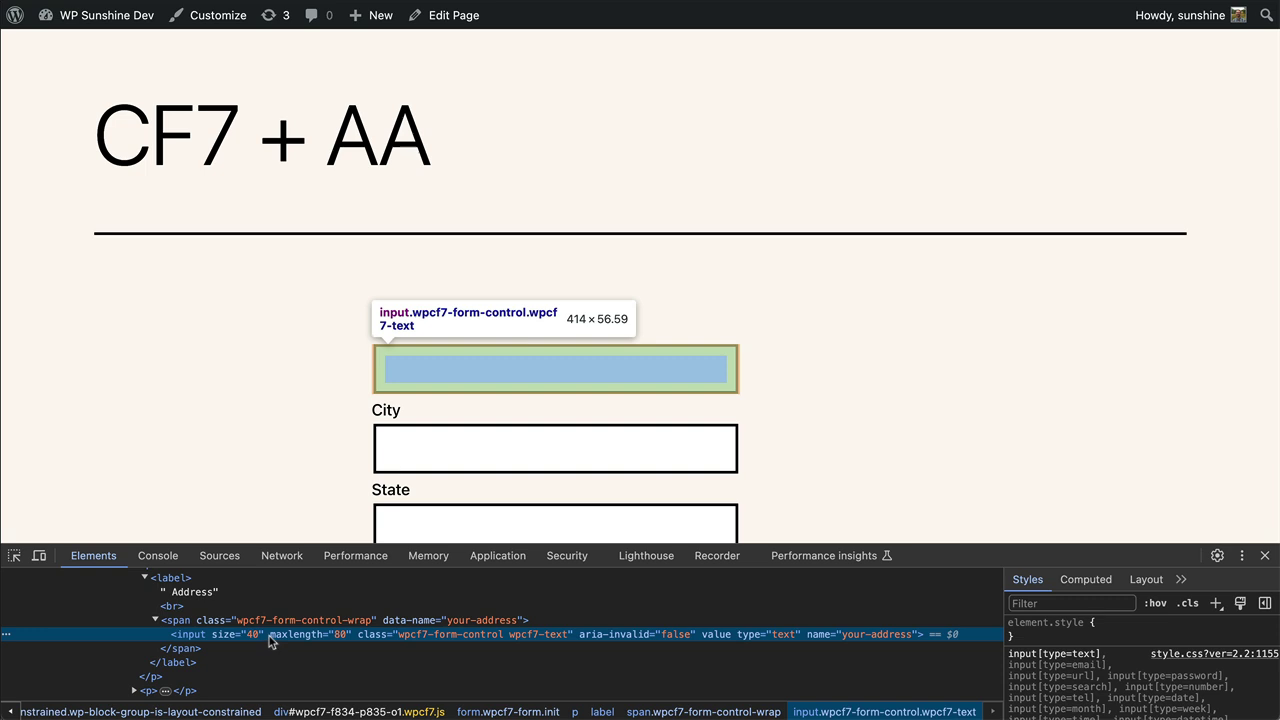
right_click(269, 636)
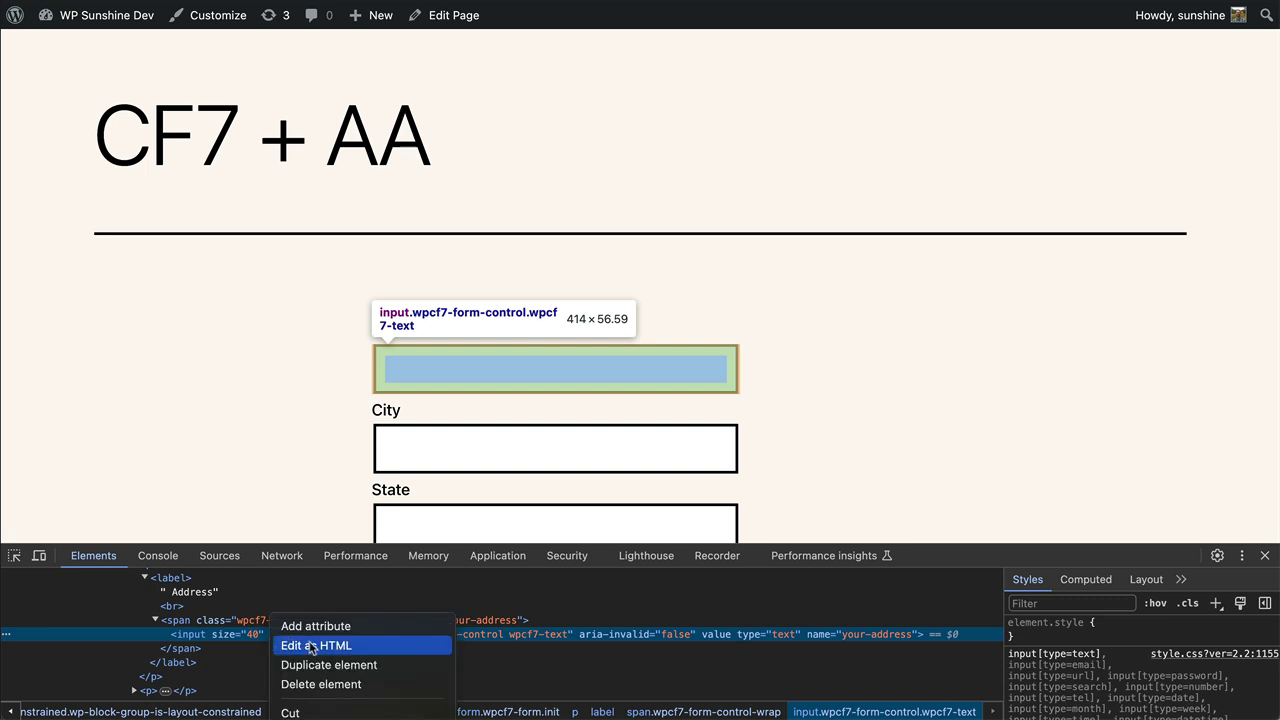
left_click(998, 578)
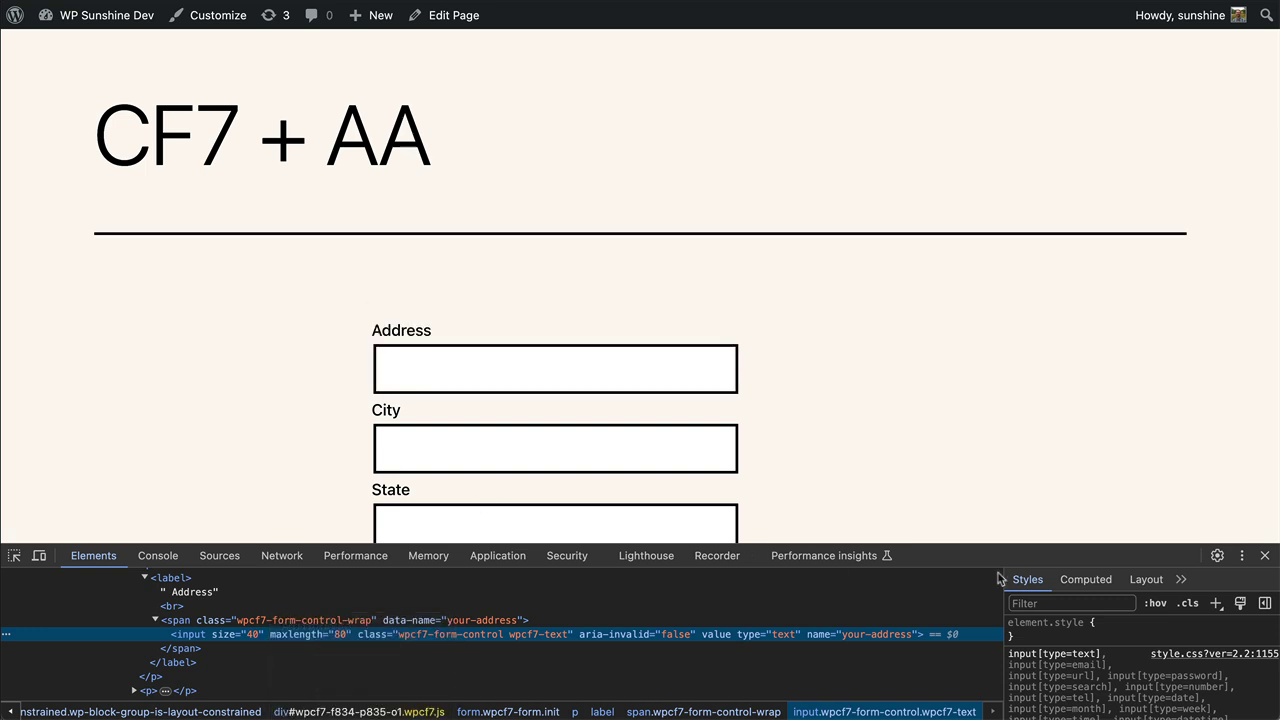
scroll(250, 636, "down", 3)
scroll(250, 636, "up", 3)
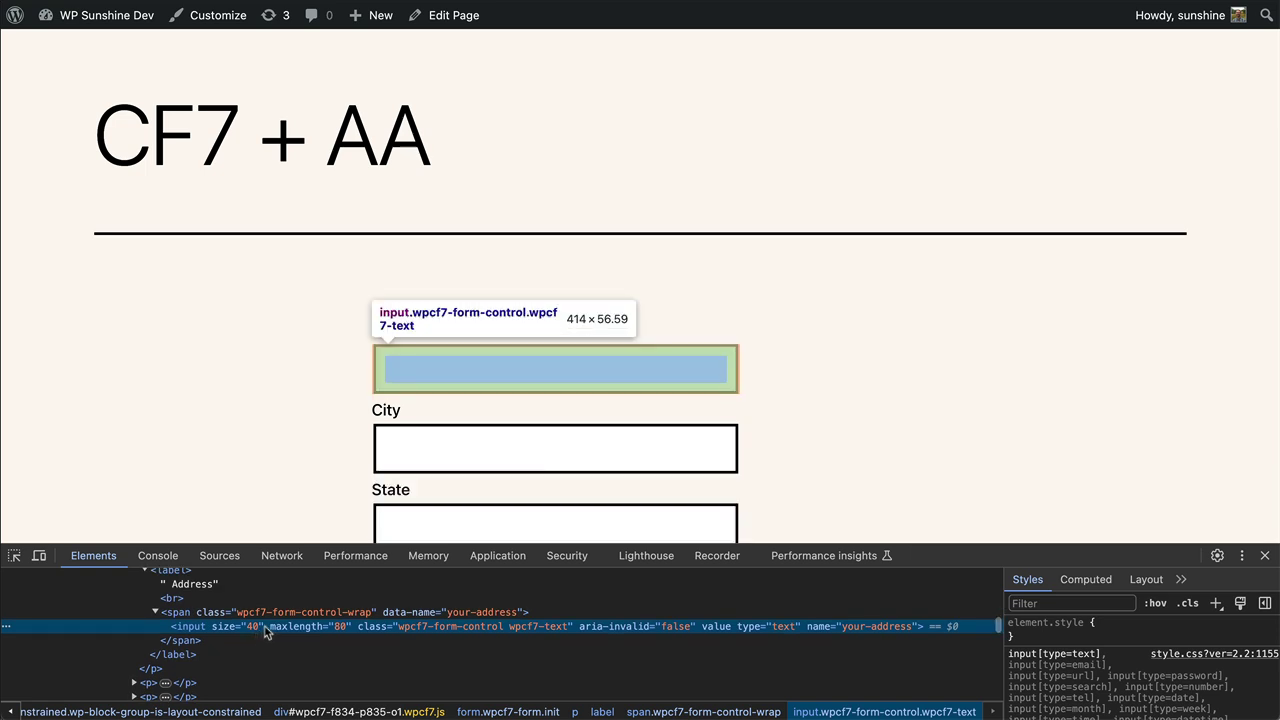
Enlarge DevTools and copy the Address input's CSS selector.
right_click(267, 630)
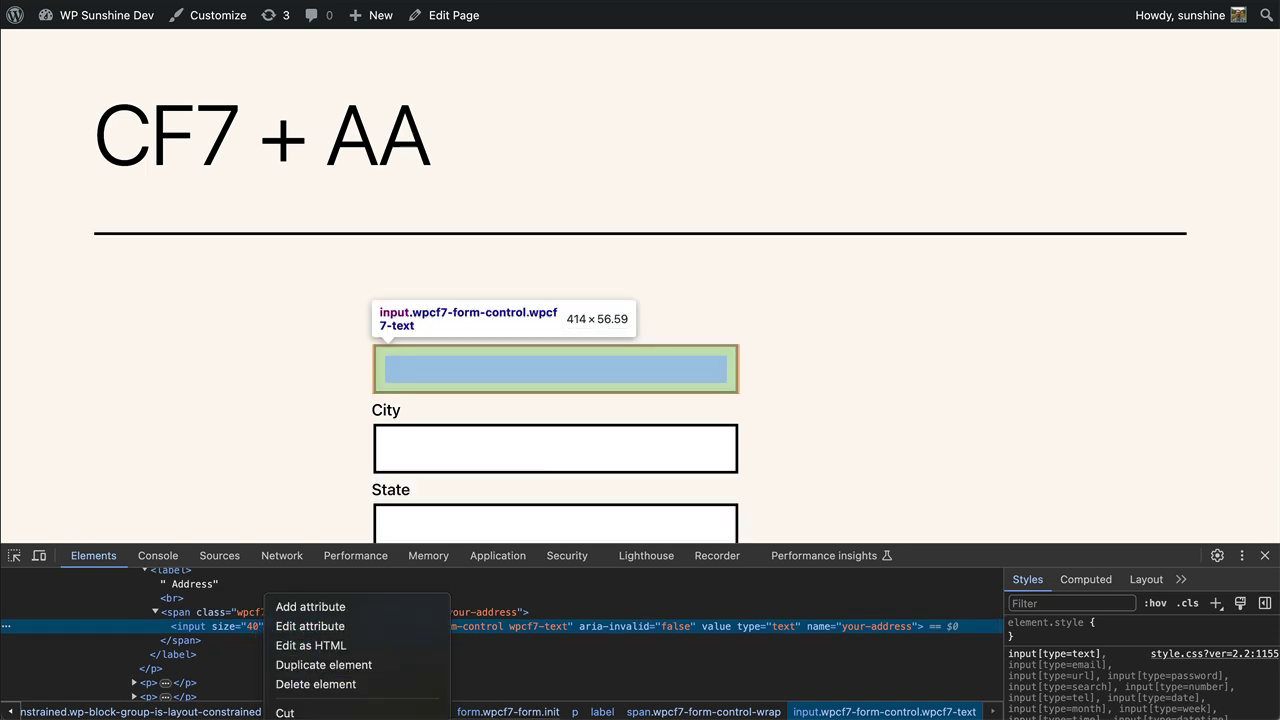
left_click(345, 549)
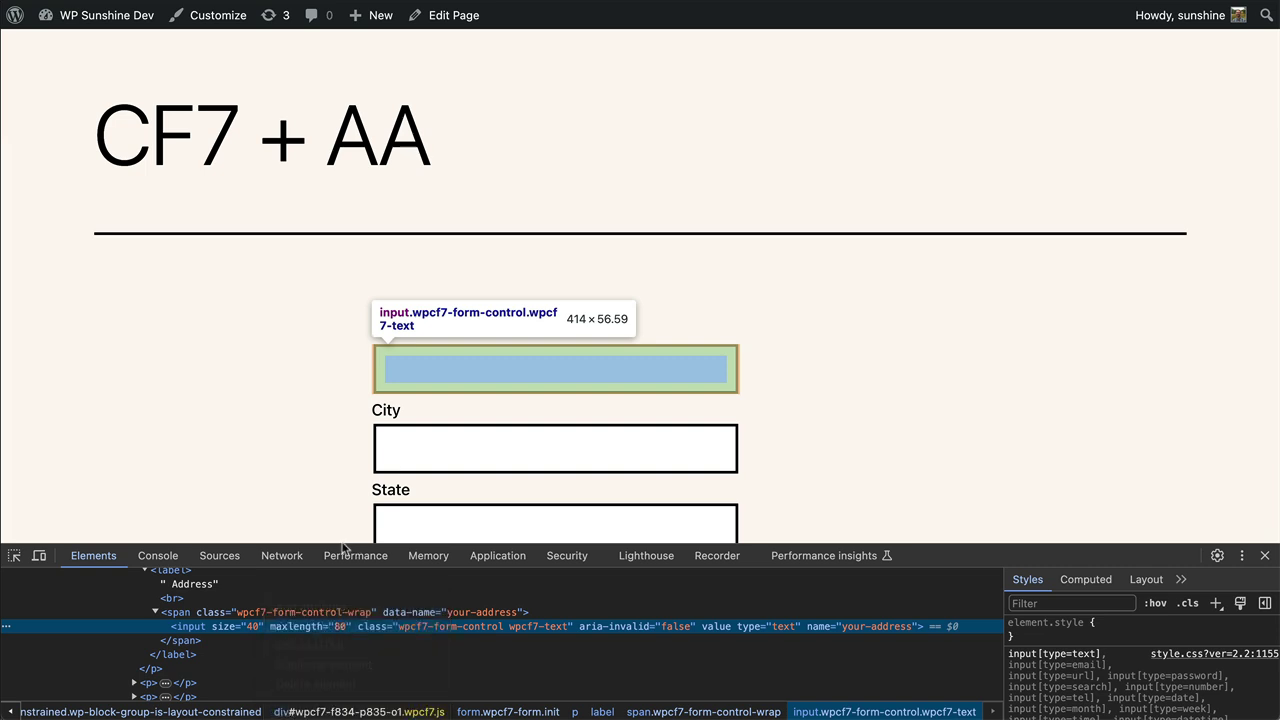
left_click_drag(334, 543, 338, 349)
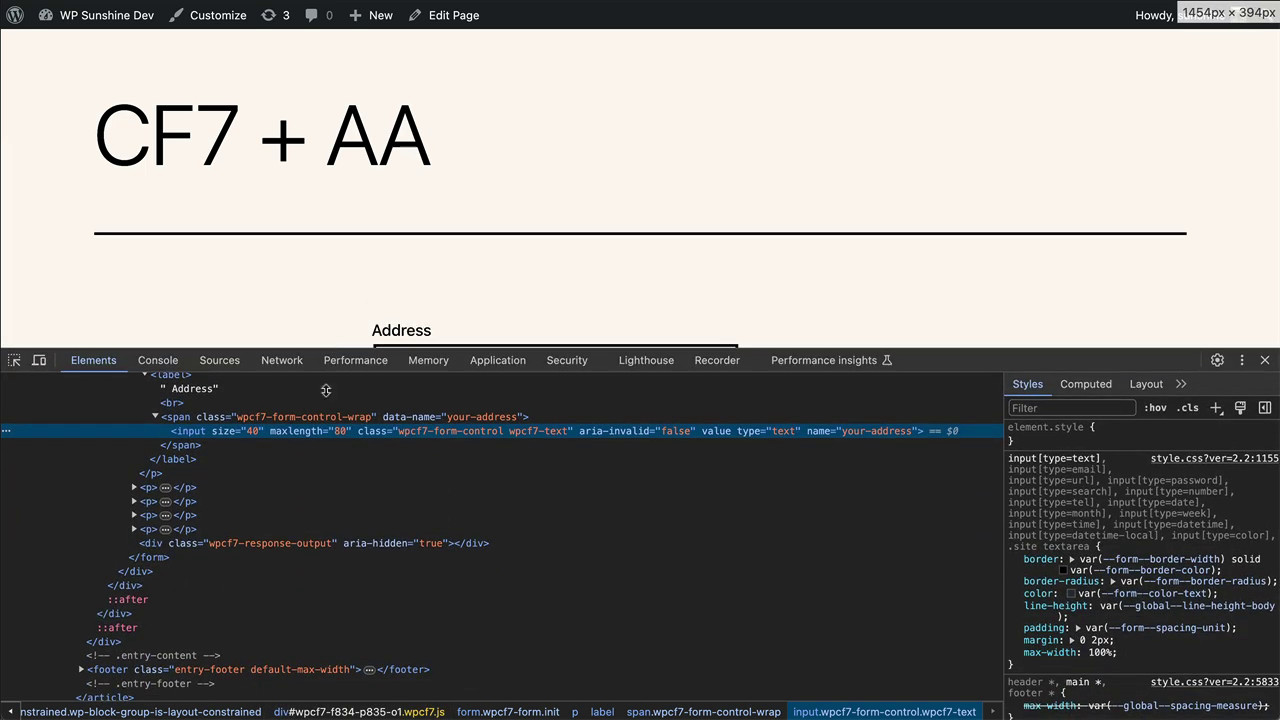
right_click(294, 431)
mouse_move(372, 564)
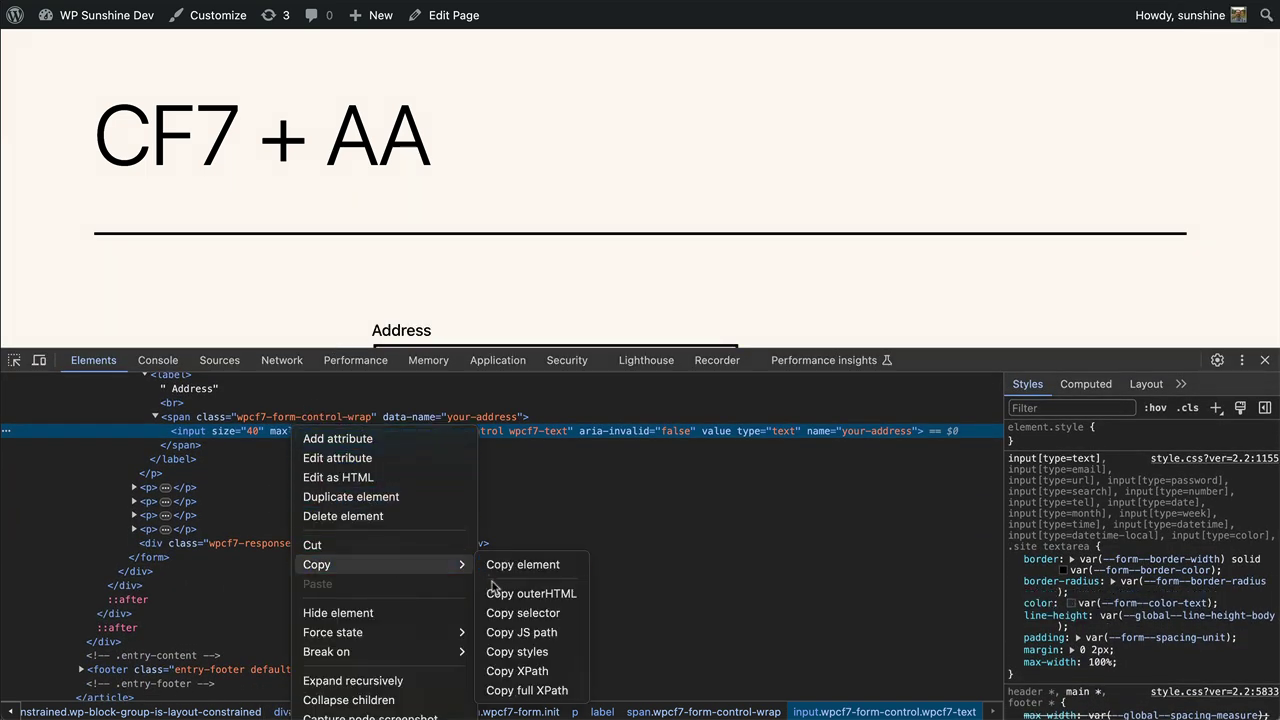
left_click(522, 612)
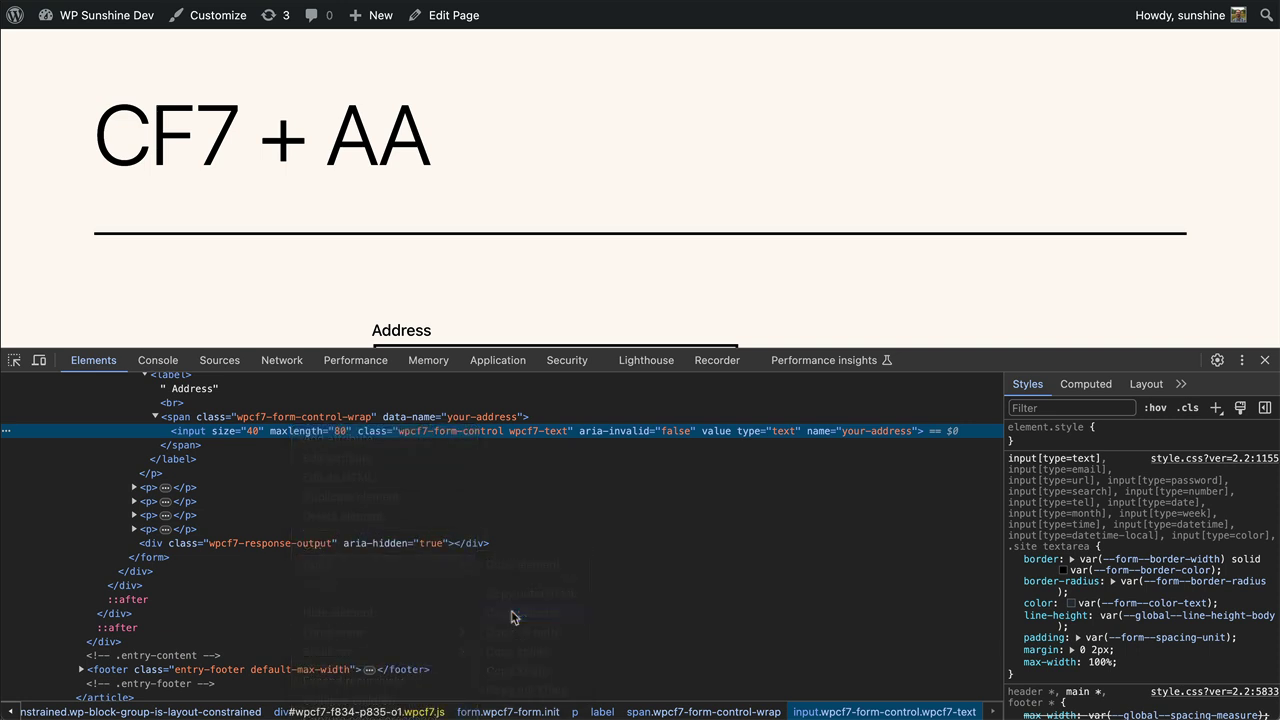
Paste the copied selector into Initial field selector, then delete it.
key("ctrl+Tab")
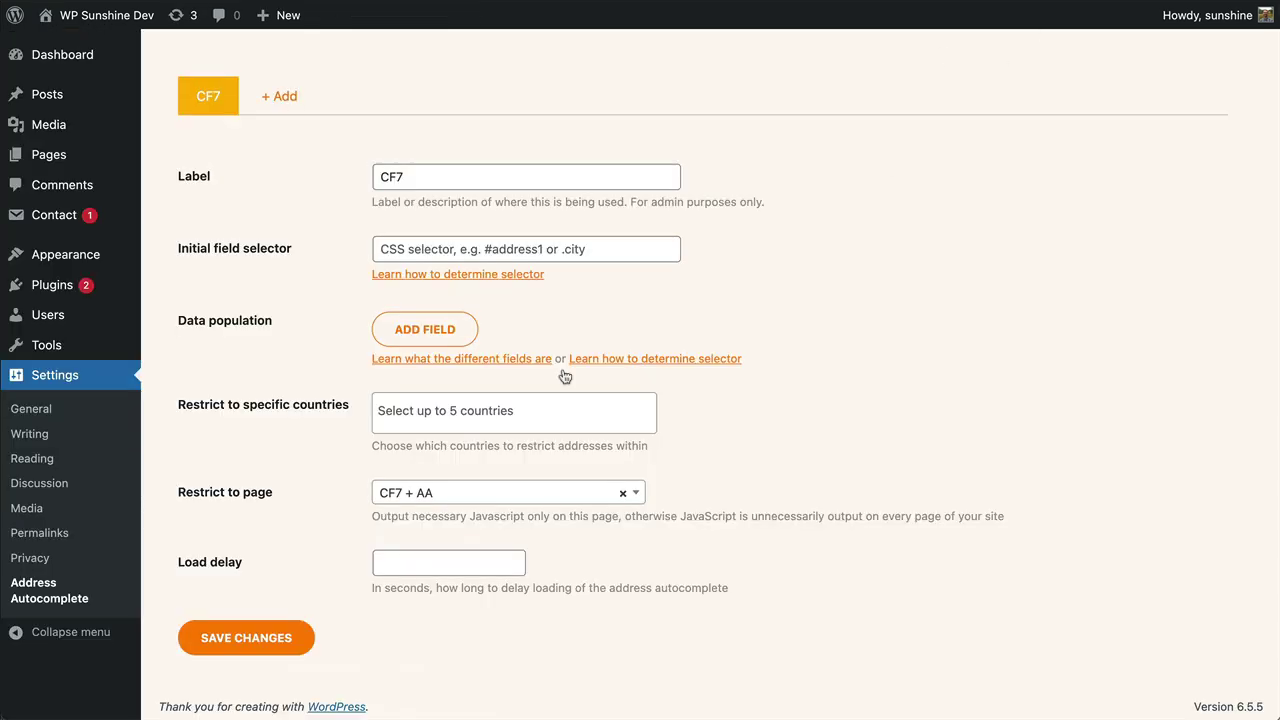
left_click(470, 250)
type("#wpcf7-f834-p835-o1 > form > p:nth-child(2) > label > span > input")
key("Home")
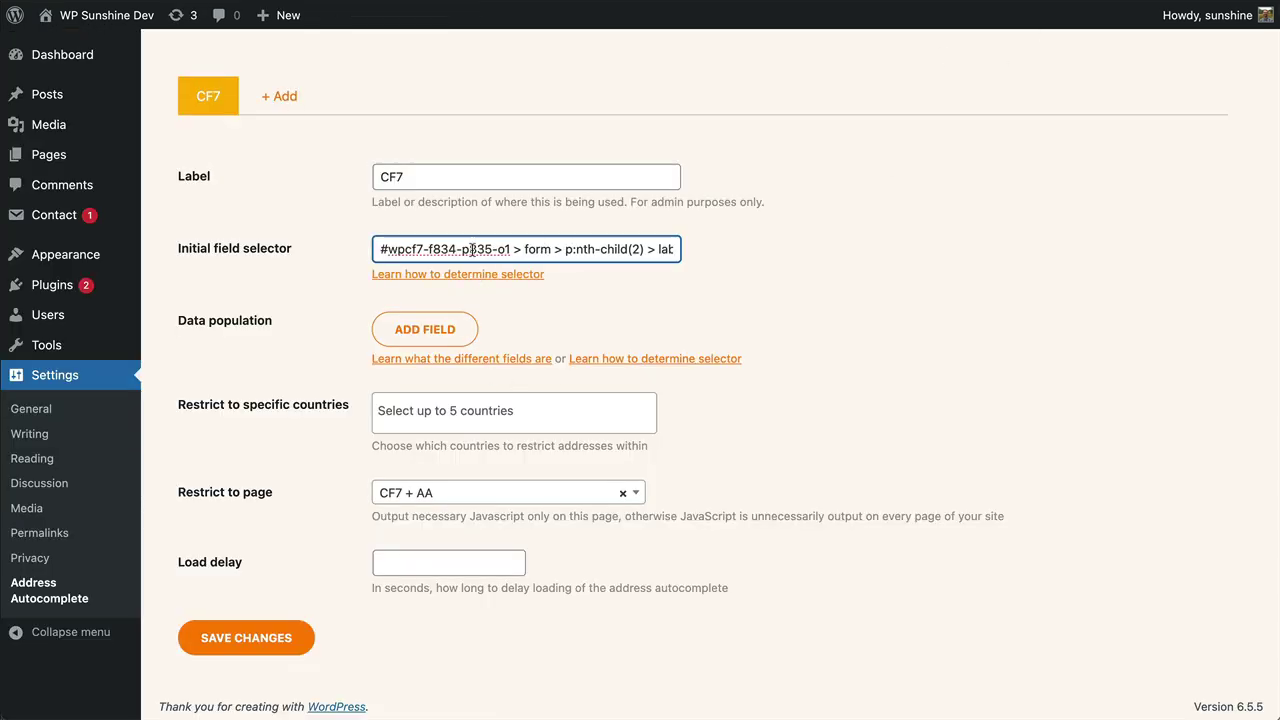
key("super+a")
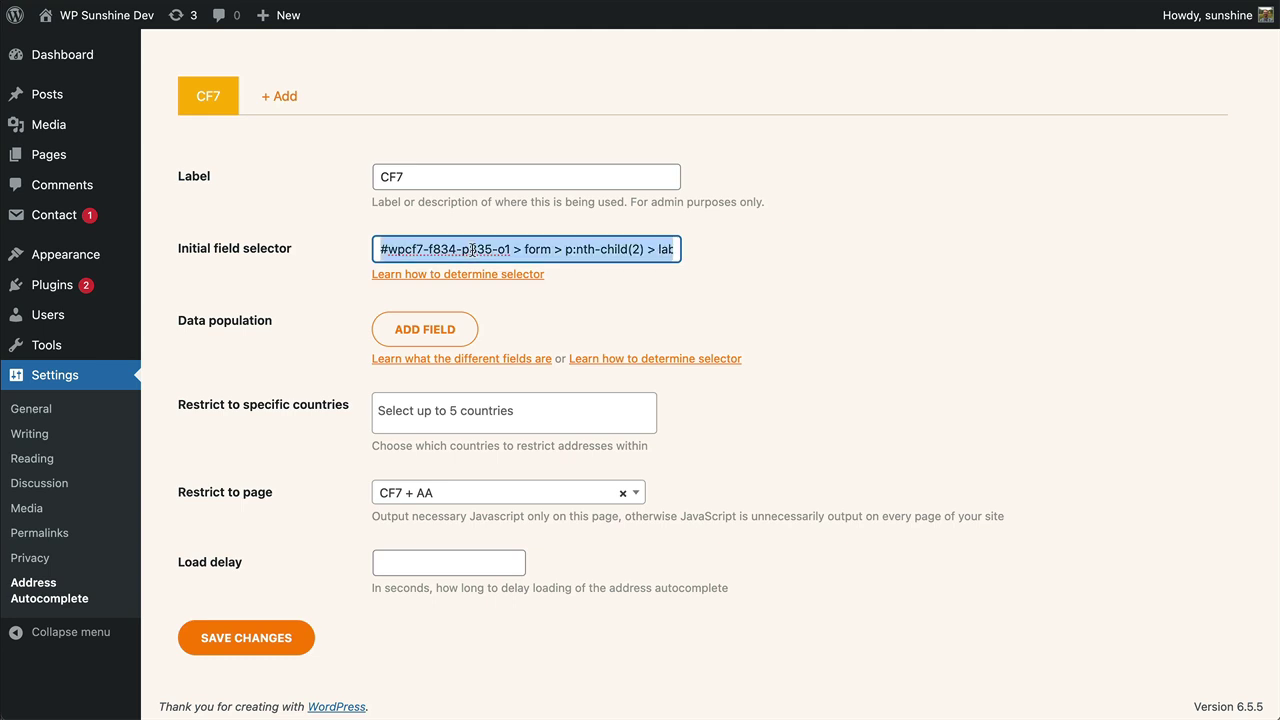
key("BackSpace")
Check the your-address name in DevTools and type input[name="your-address" into Initial field selector.
key("ctrl+Tab")
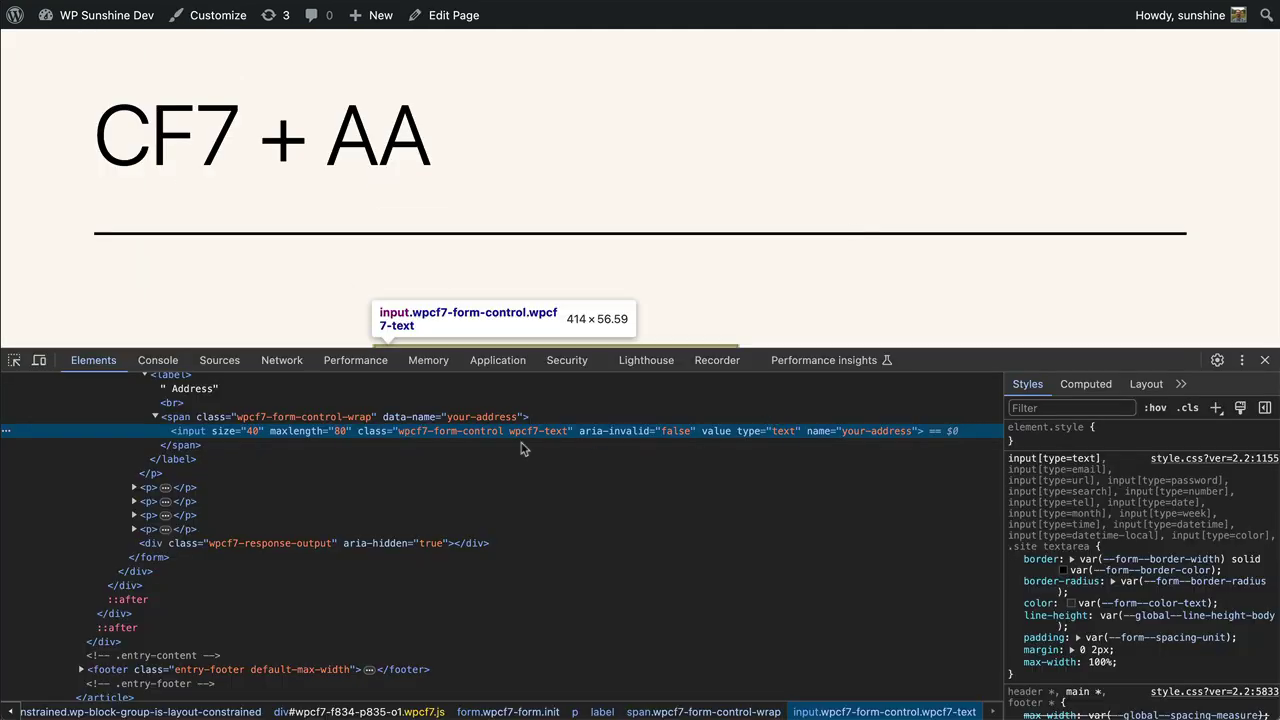
double_click(872, 431)
key("ctrl+Tab")
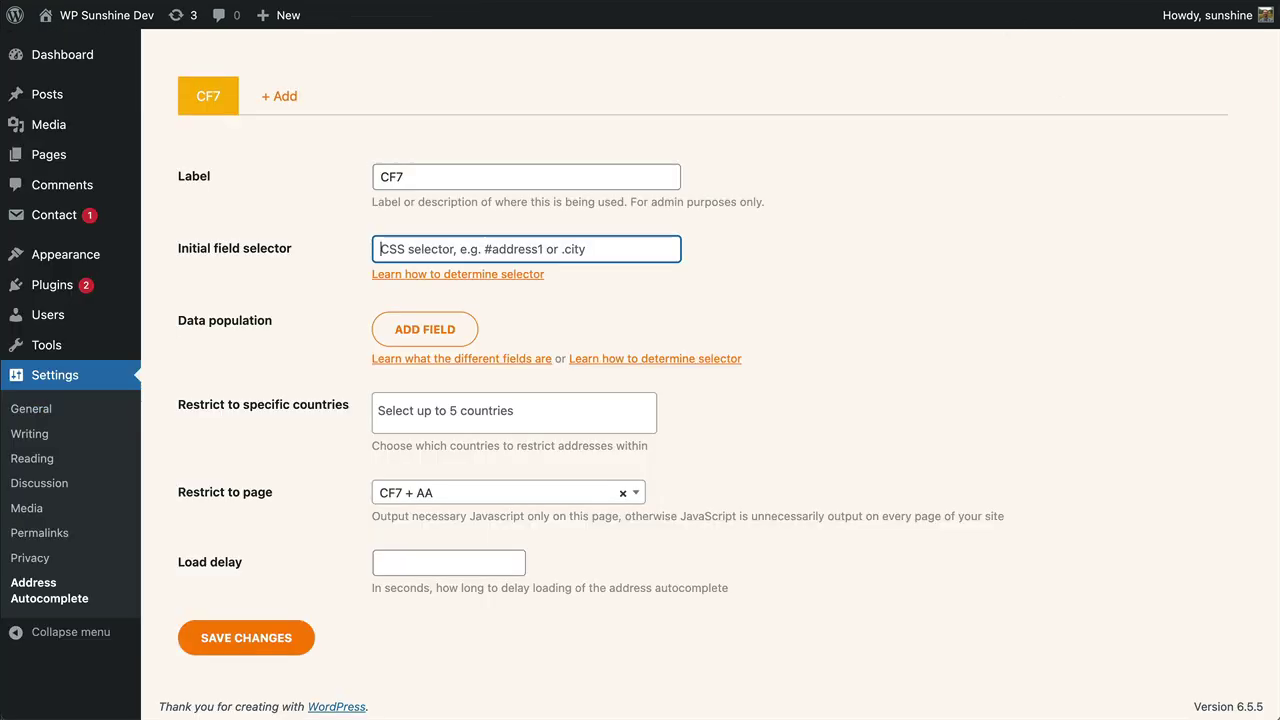
type("input[")
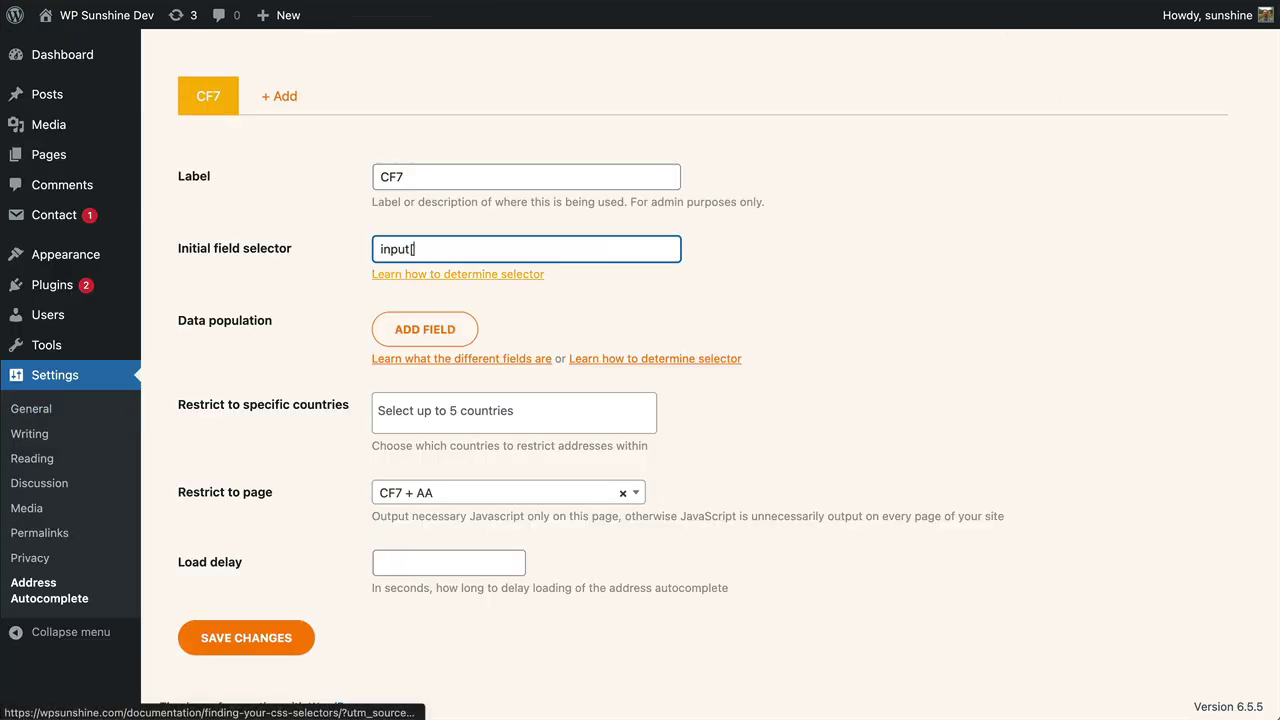
type("name=\"your-address\"")
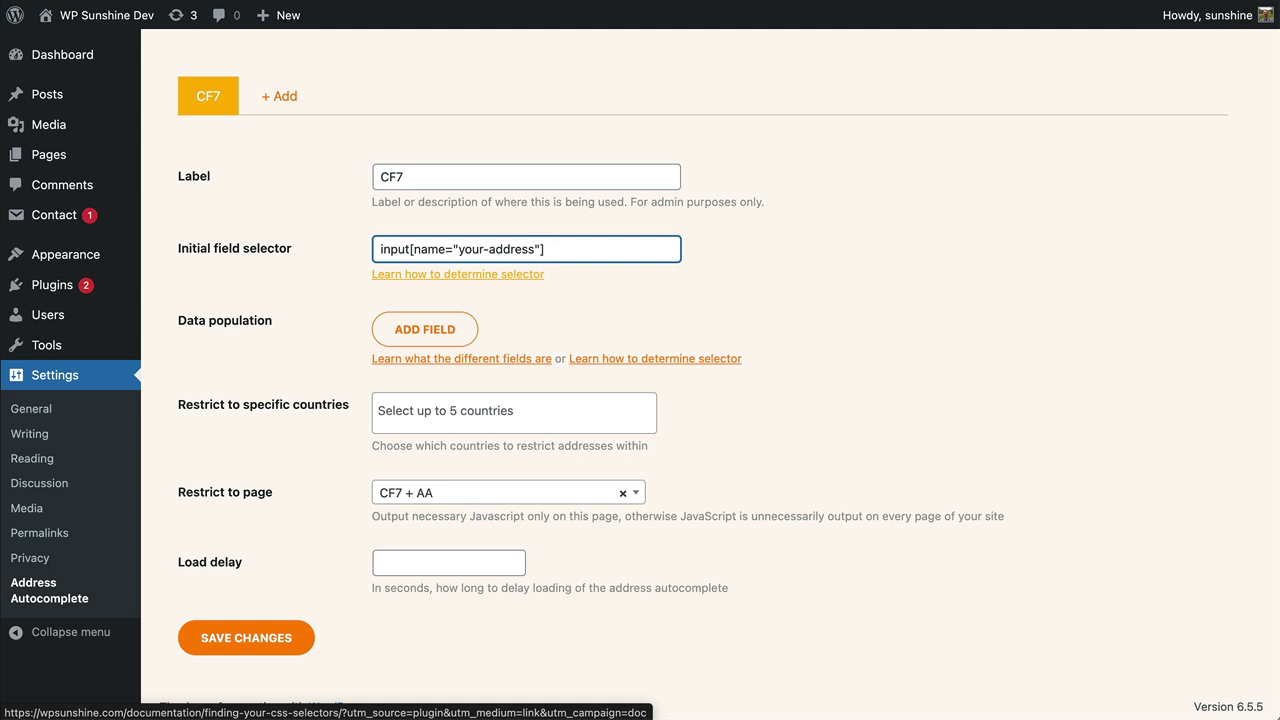
Save the autocomplete settings and close DevTools.
left_click(300, 634)
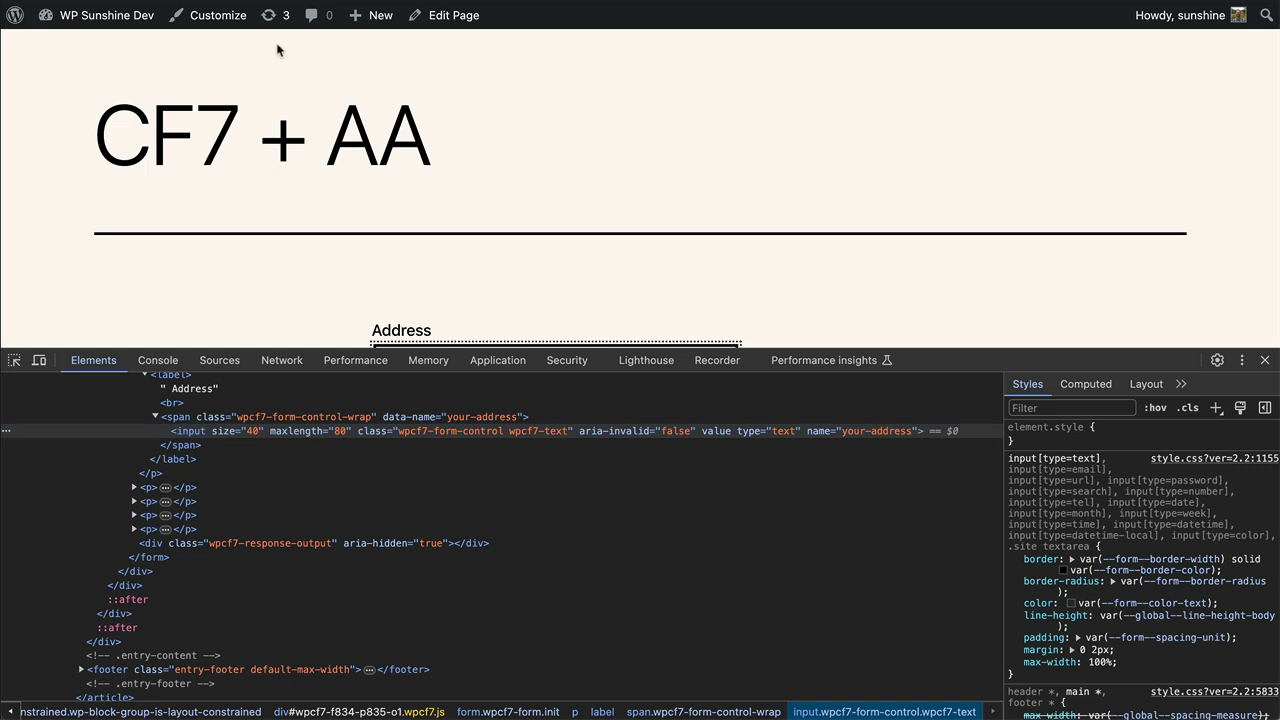
left_click(1264, 360)
scroll(400, 290, "down", 2)
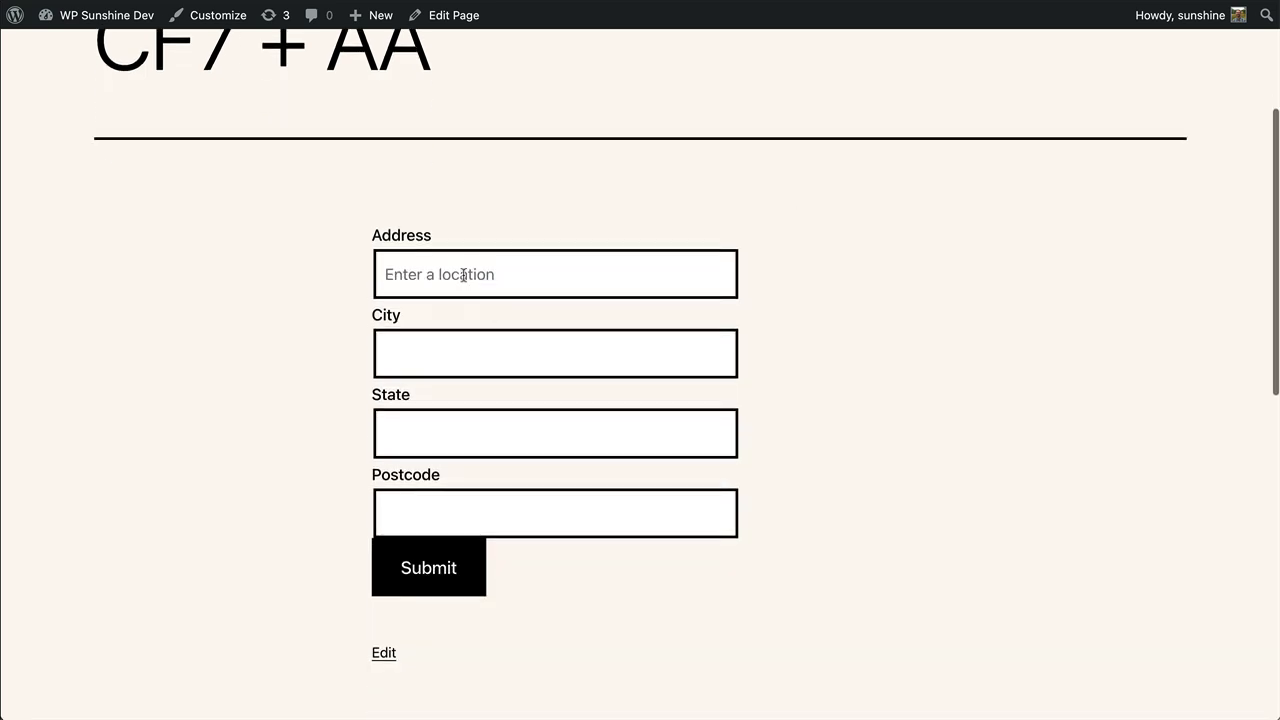
left_click(423, 279)
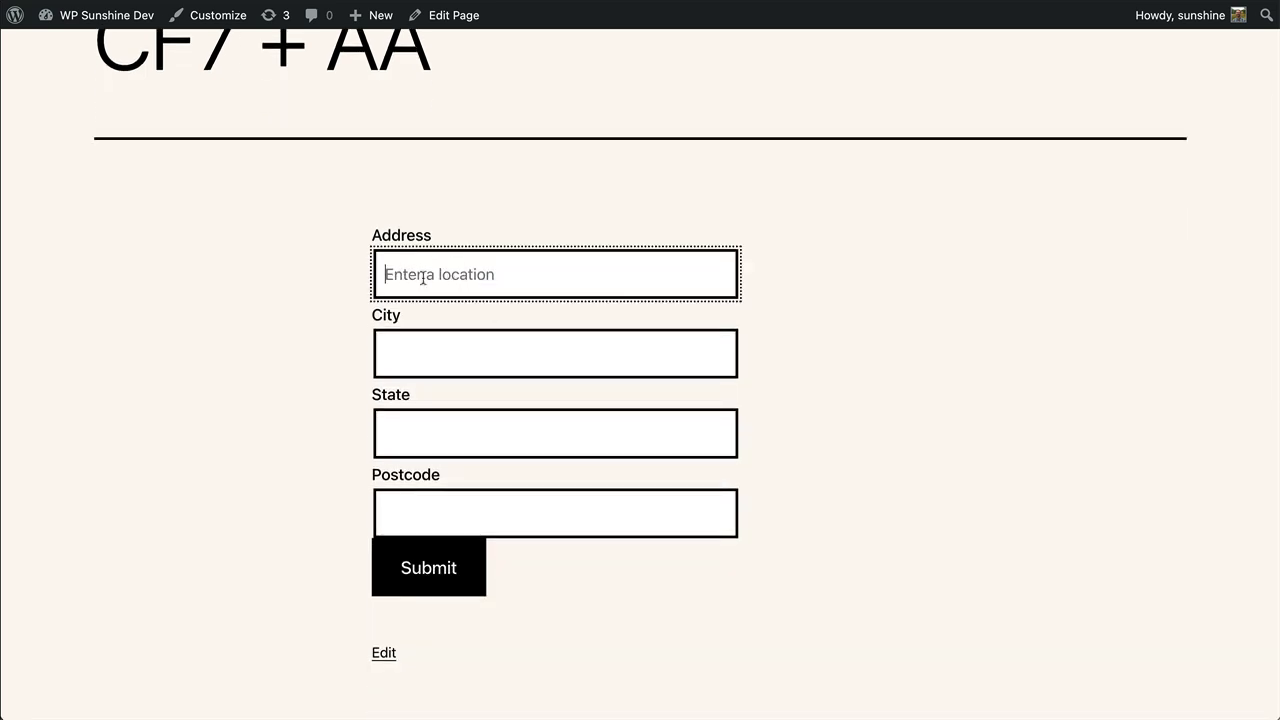
type("123")
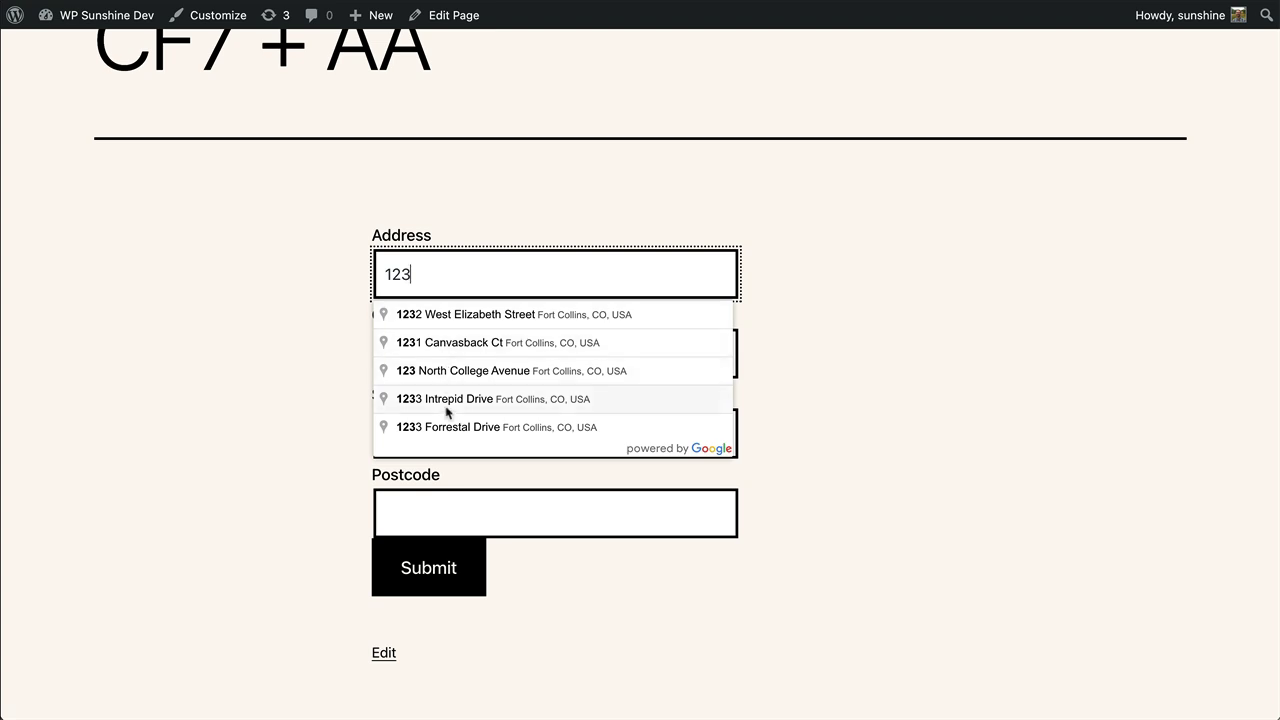
left_click(448, 322)
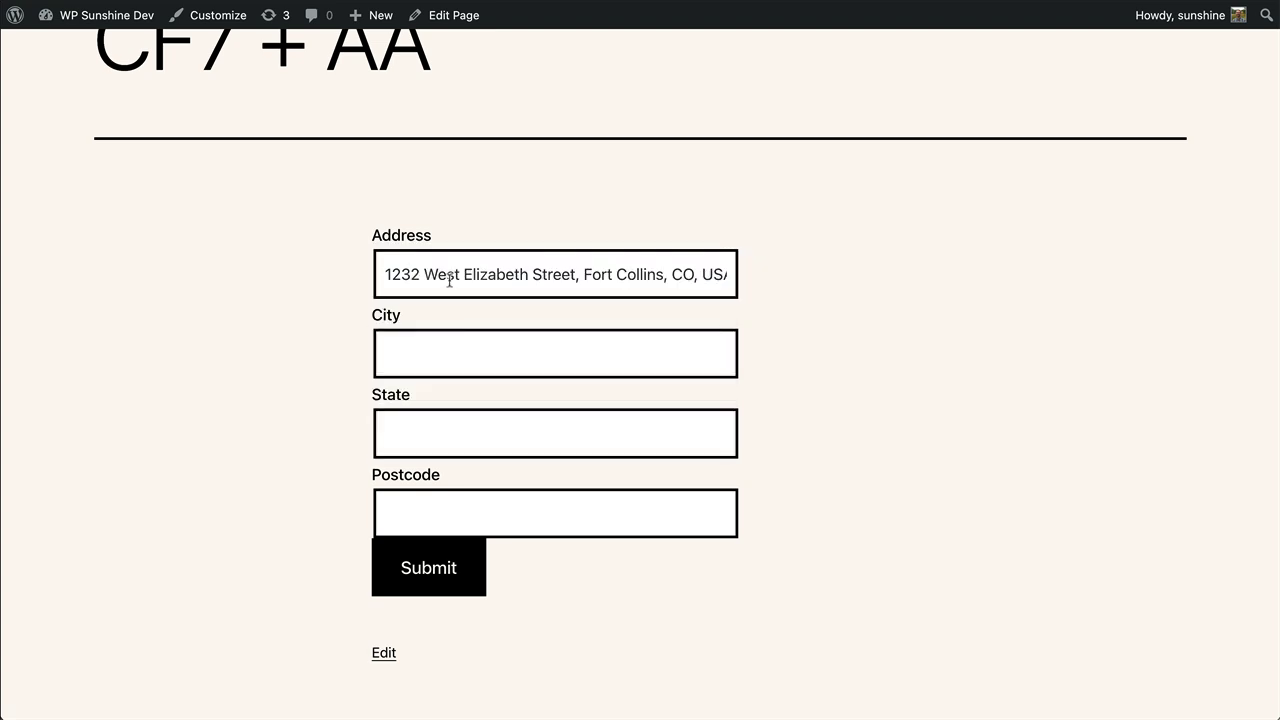
triple_click(449, 278)
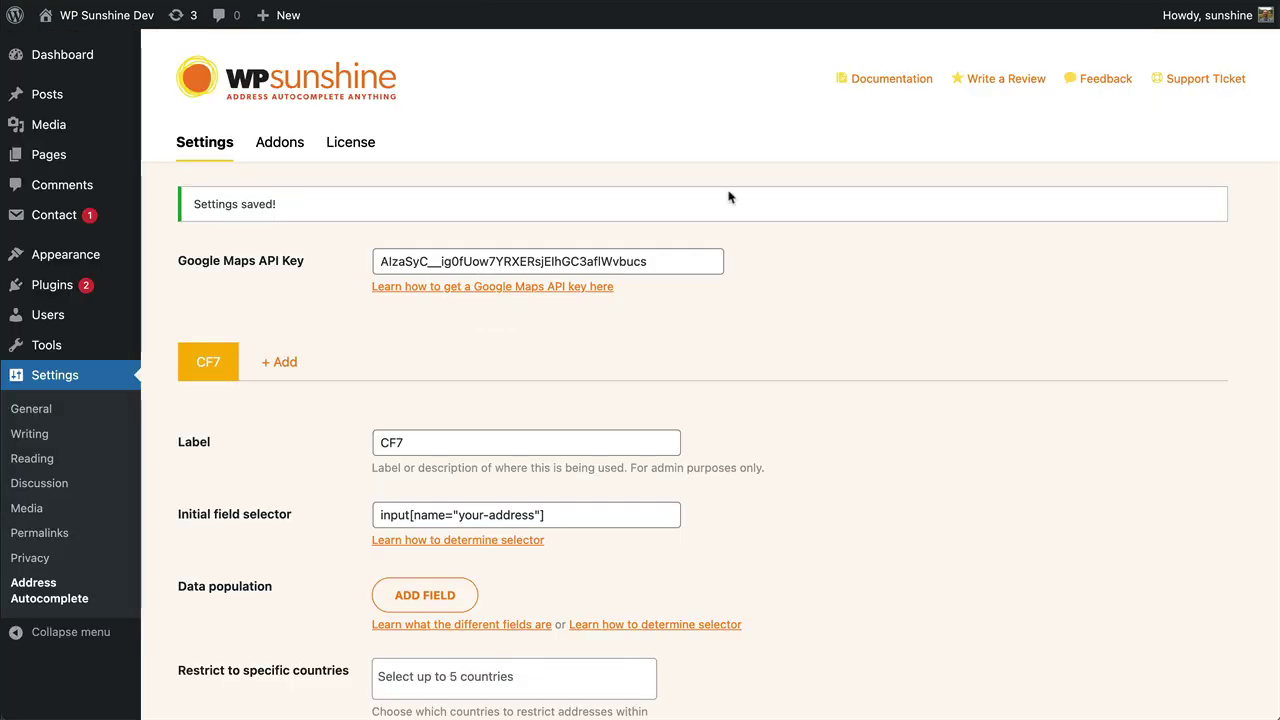
Add a Data population row and paste the input[name="your-address"] selector into it.
scroll(323, 376, "down", 3)
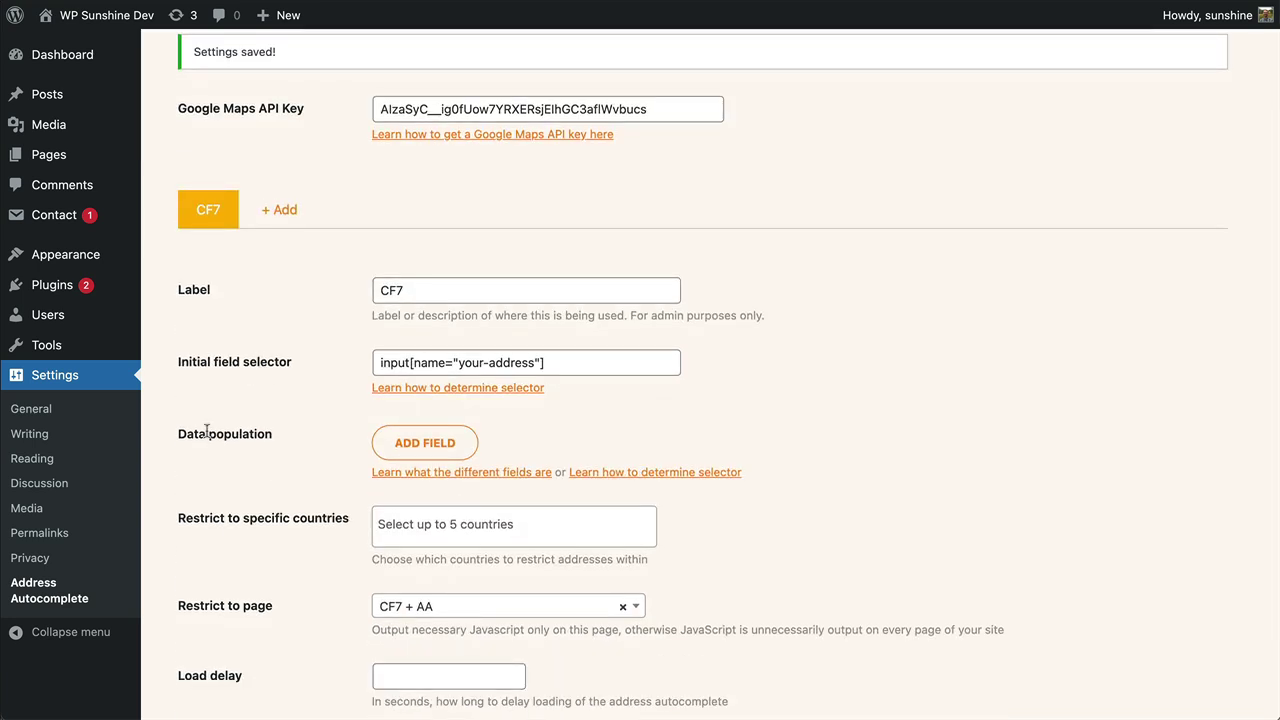
scroll(251, 423, "down", 2)
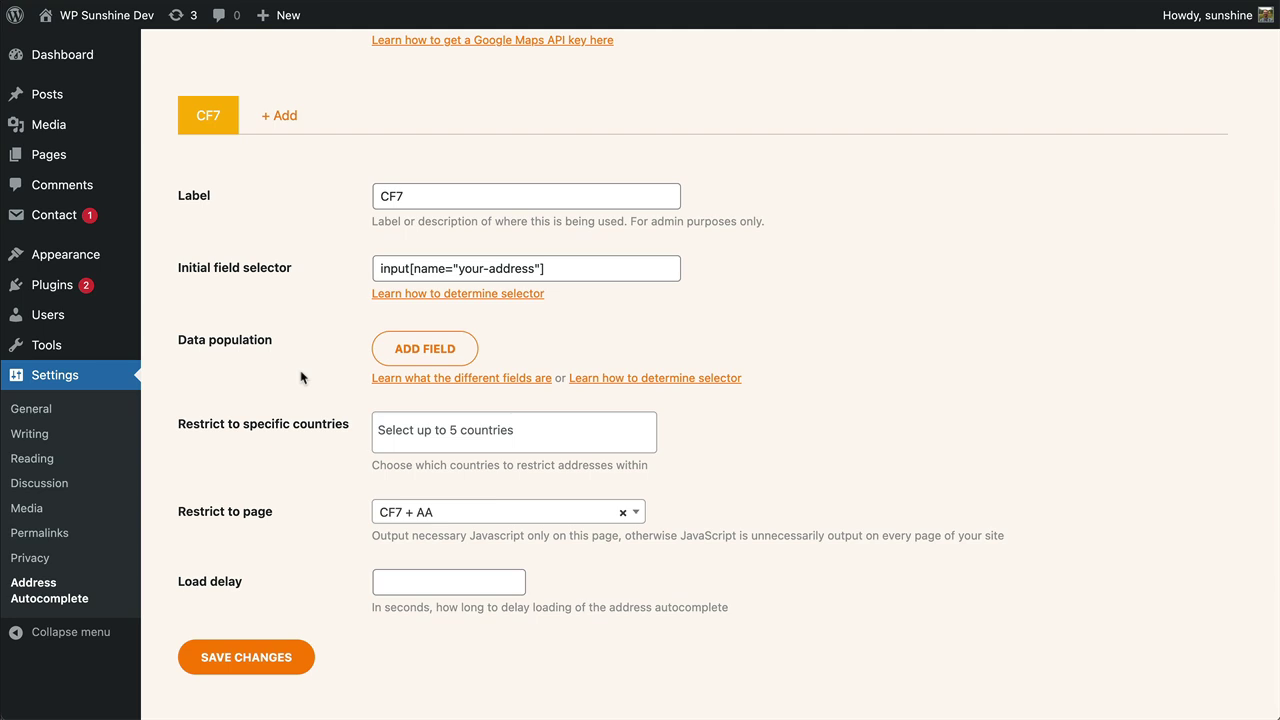
left_click(435, 355)
left_click(443, 342)
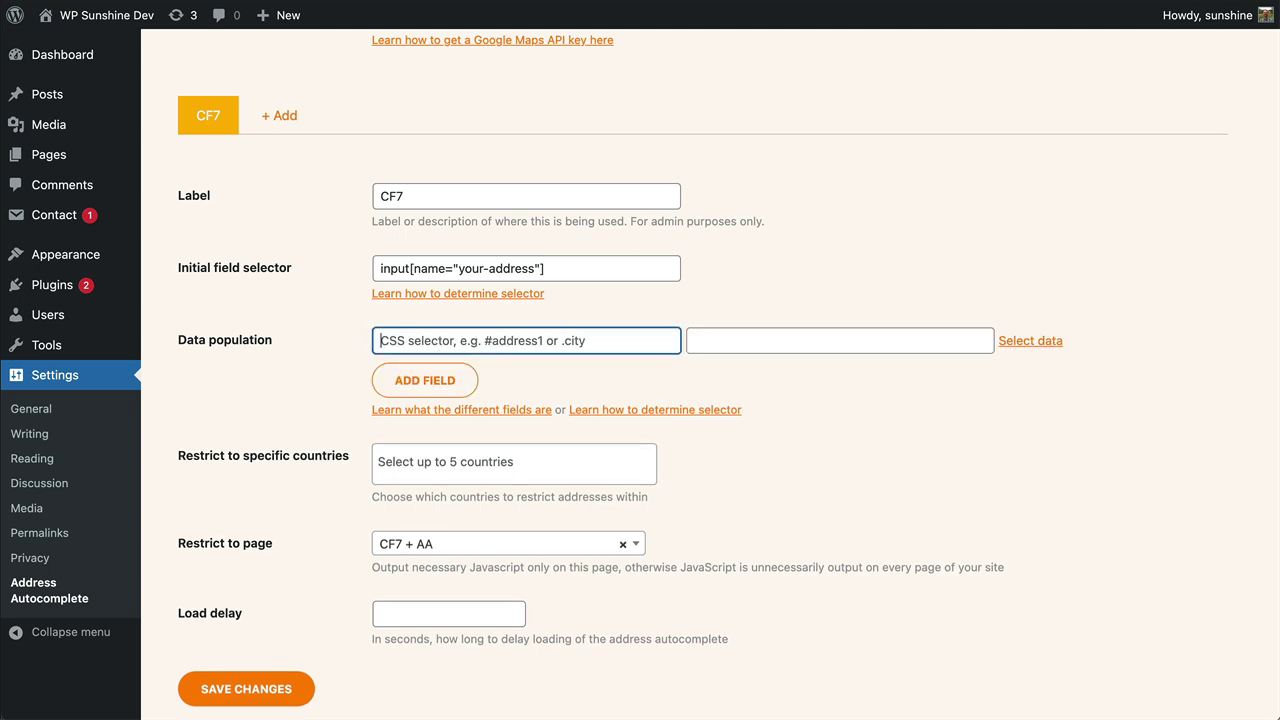
left_click(583, 266)
key("ctrl+a")
key("ctrl+c")
left_click(537, 340)
key("ctrl+v")
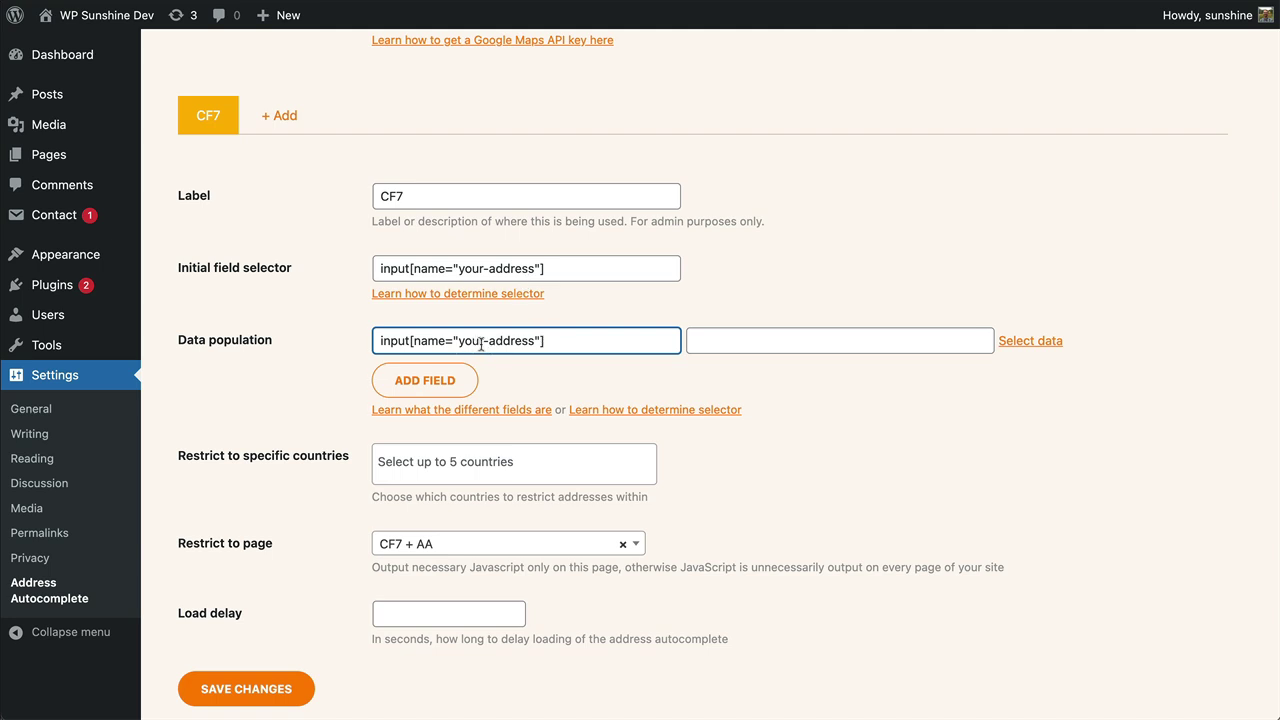
Set that row's data to Address 1 Long and add a second mapping row.
left_click(1020, 348)
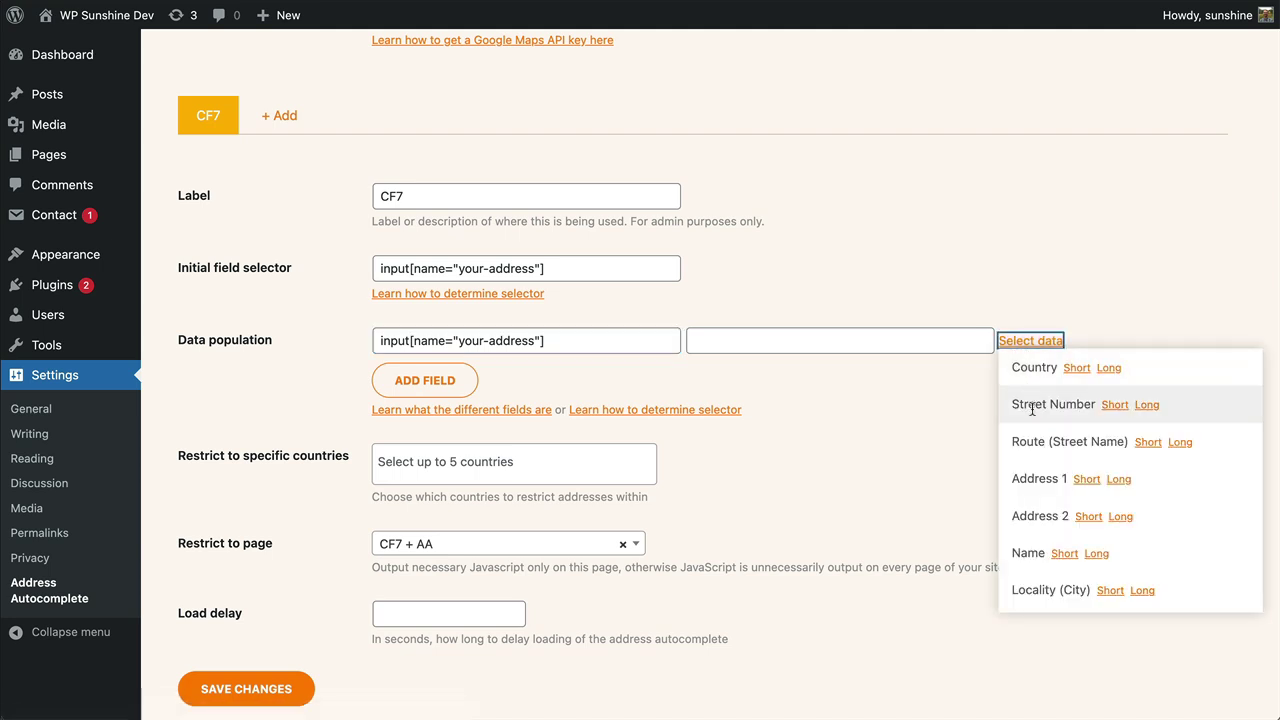
scroll(1040, 432, "down", 1)
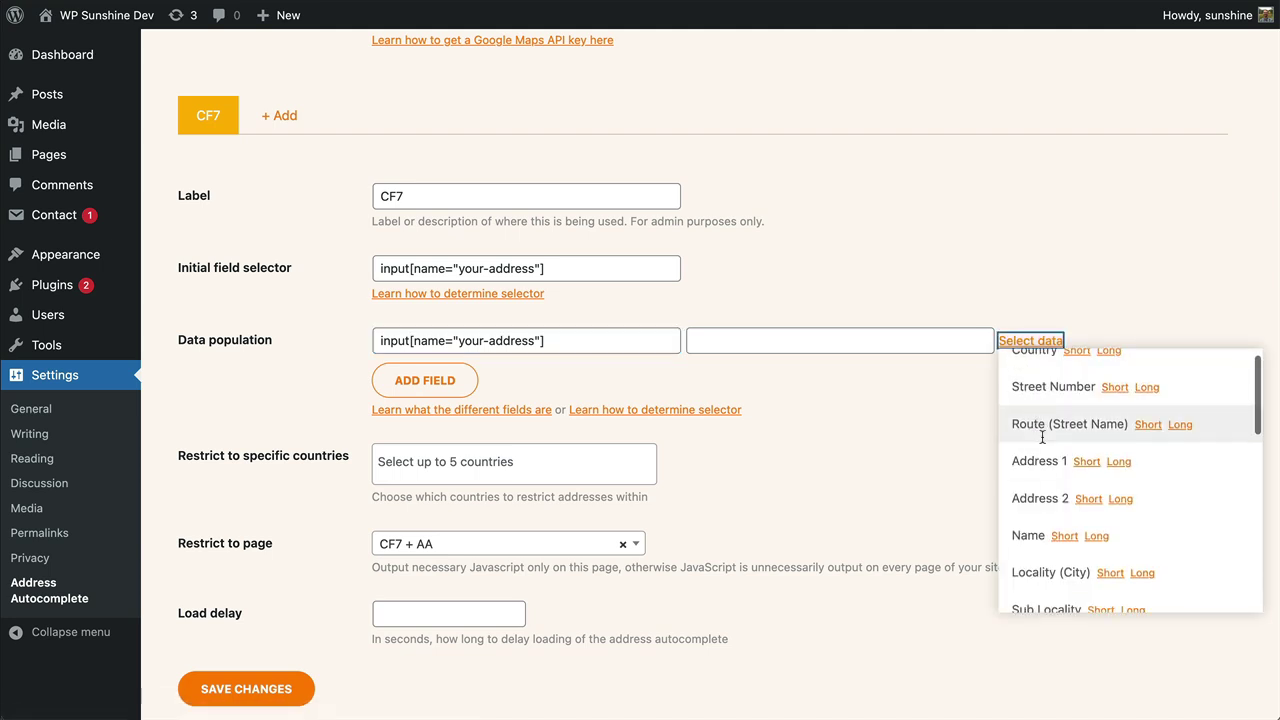
left_click(1121, 467)
left_click(848, 340)
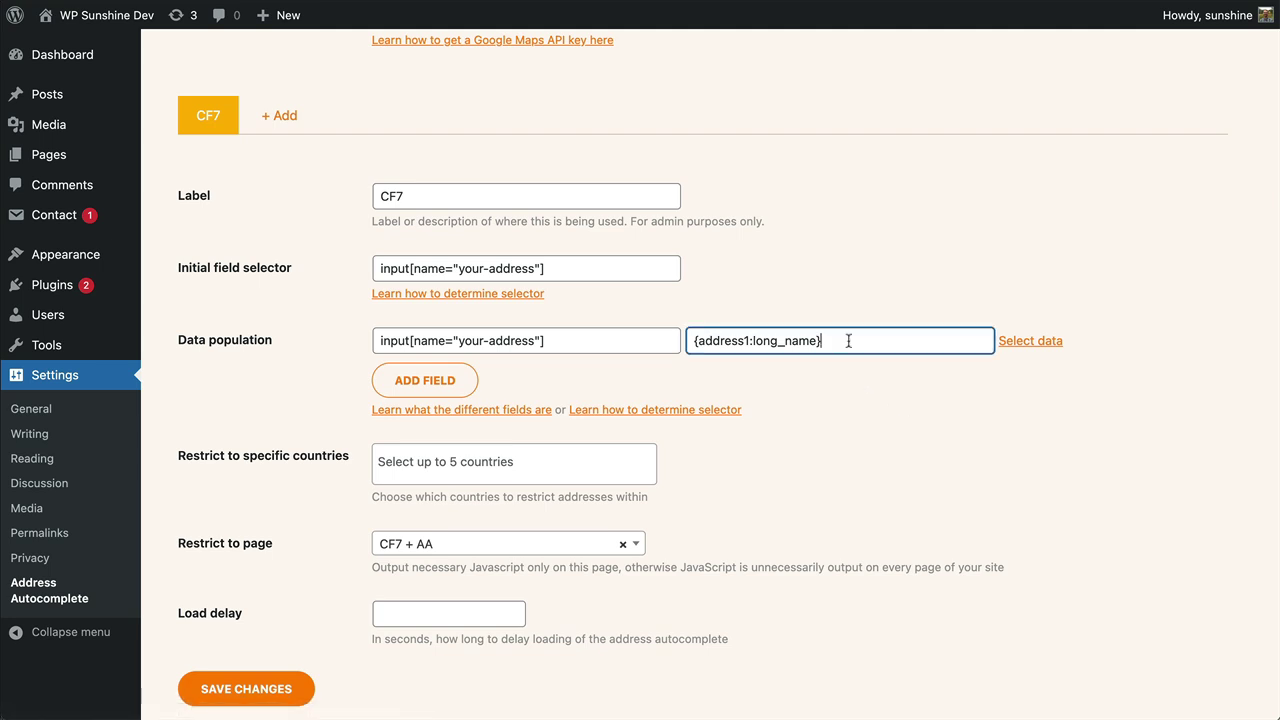
left_click(443, 388)
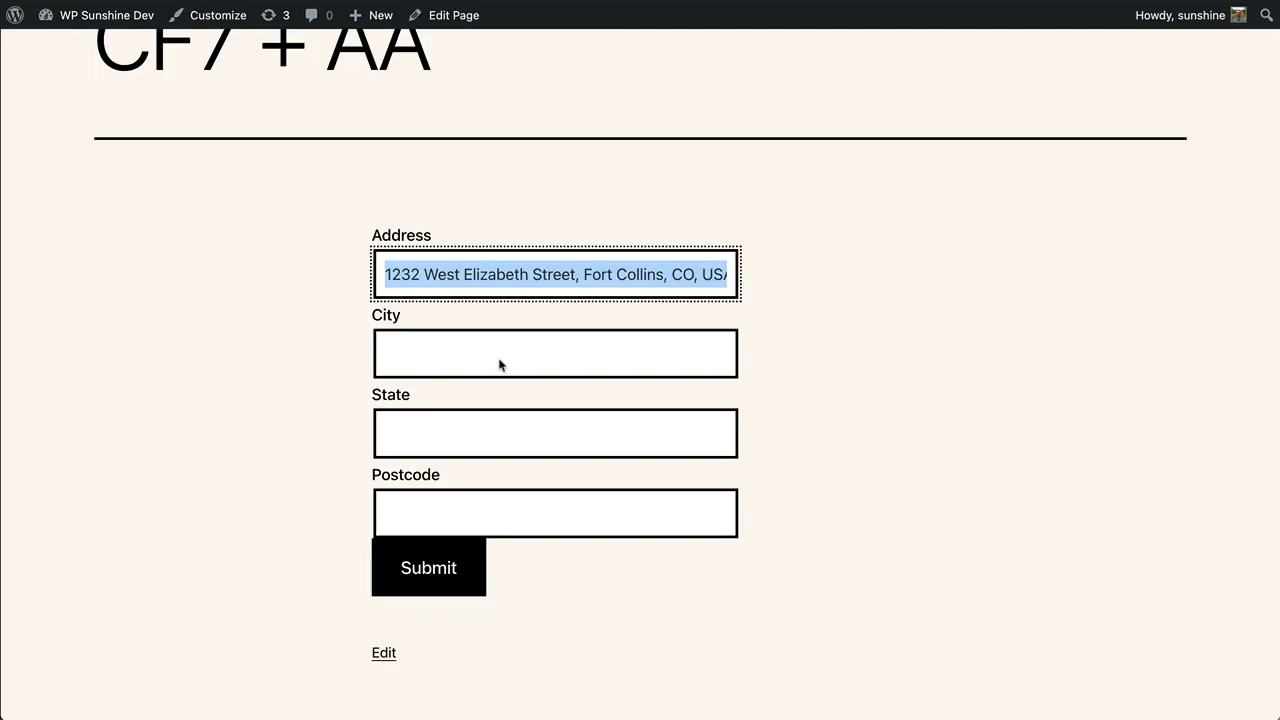
Inspect the City input in DevTools to find its name, your-city.
right_click(477, 354)
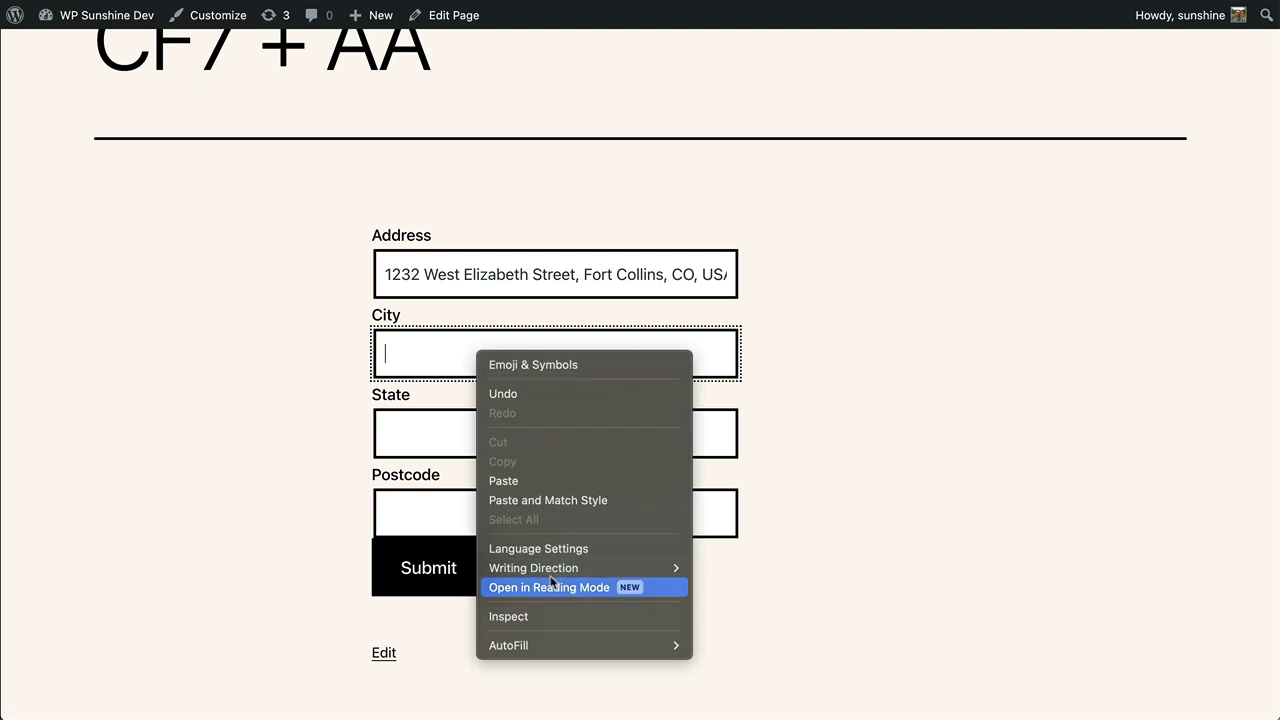
left_click(548, 614)
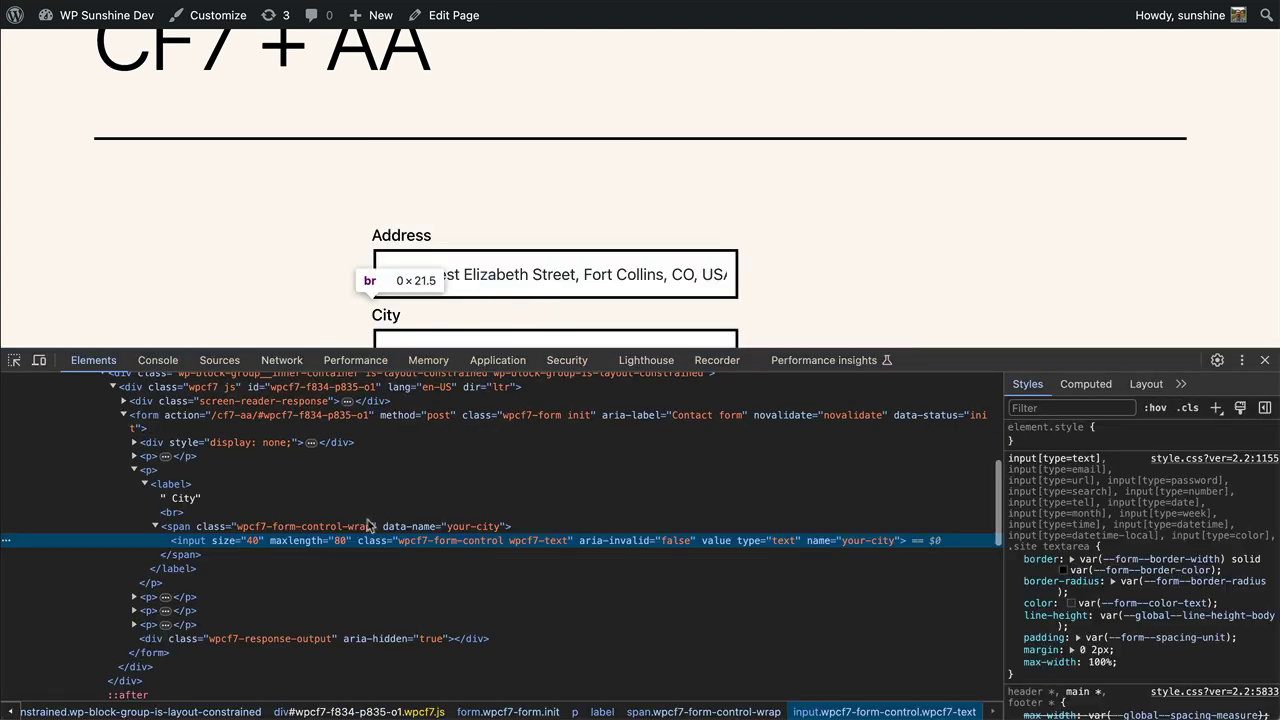
right_click(285, 541)
mouse_move(347, 682)
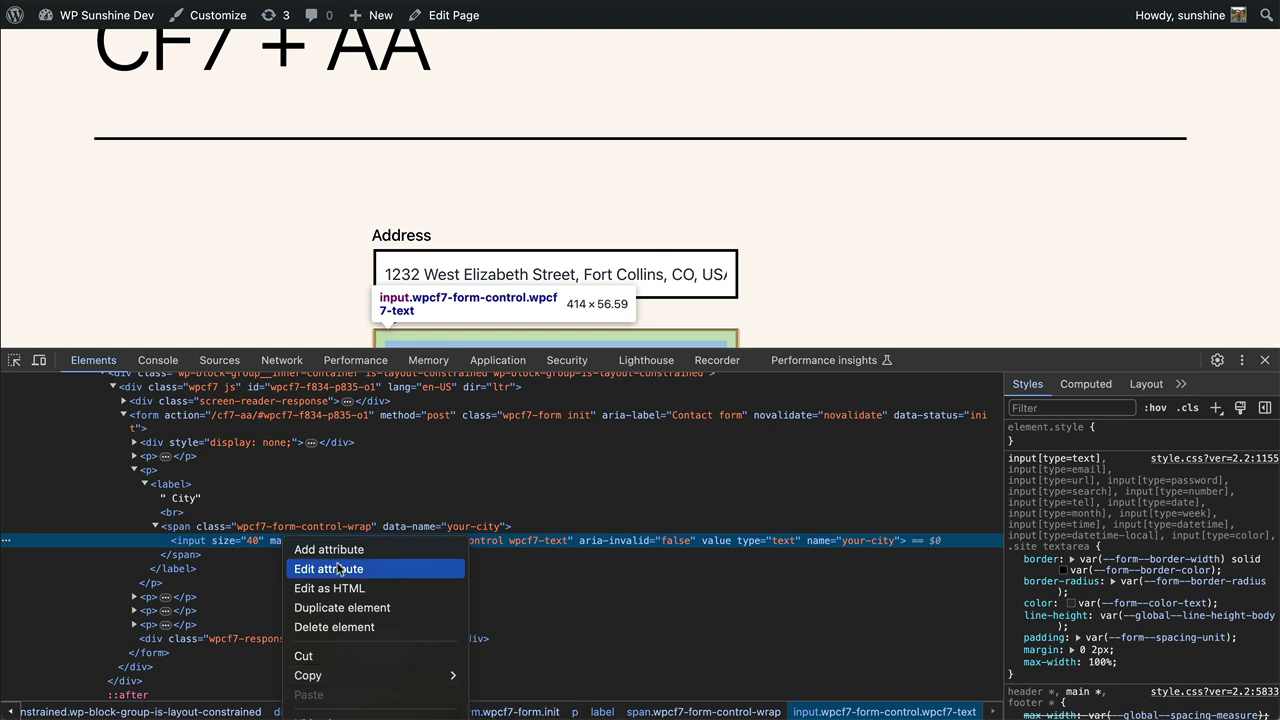
left_click(357, 472)
scroll(336, 489, "down", 3)
right_click(338, 416)
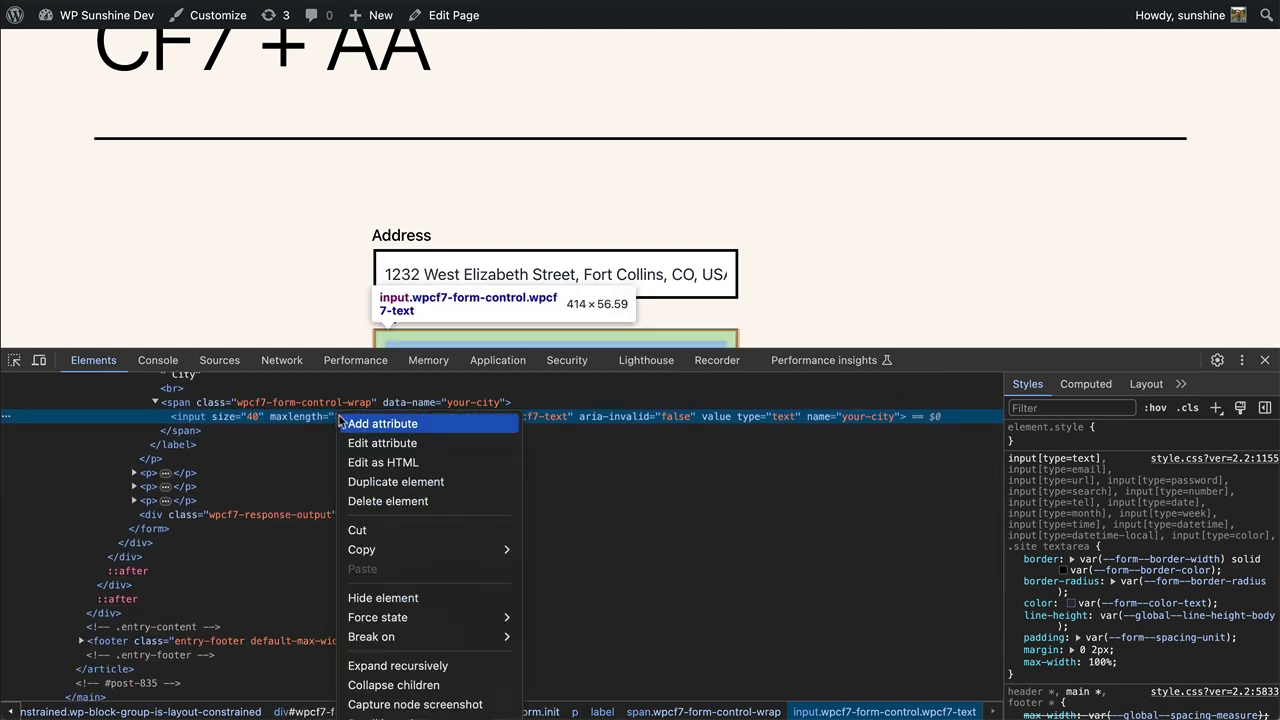
mouse_move(410, 552)
left_click(566, 600)
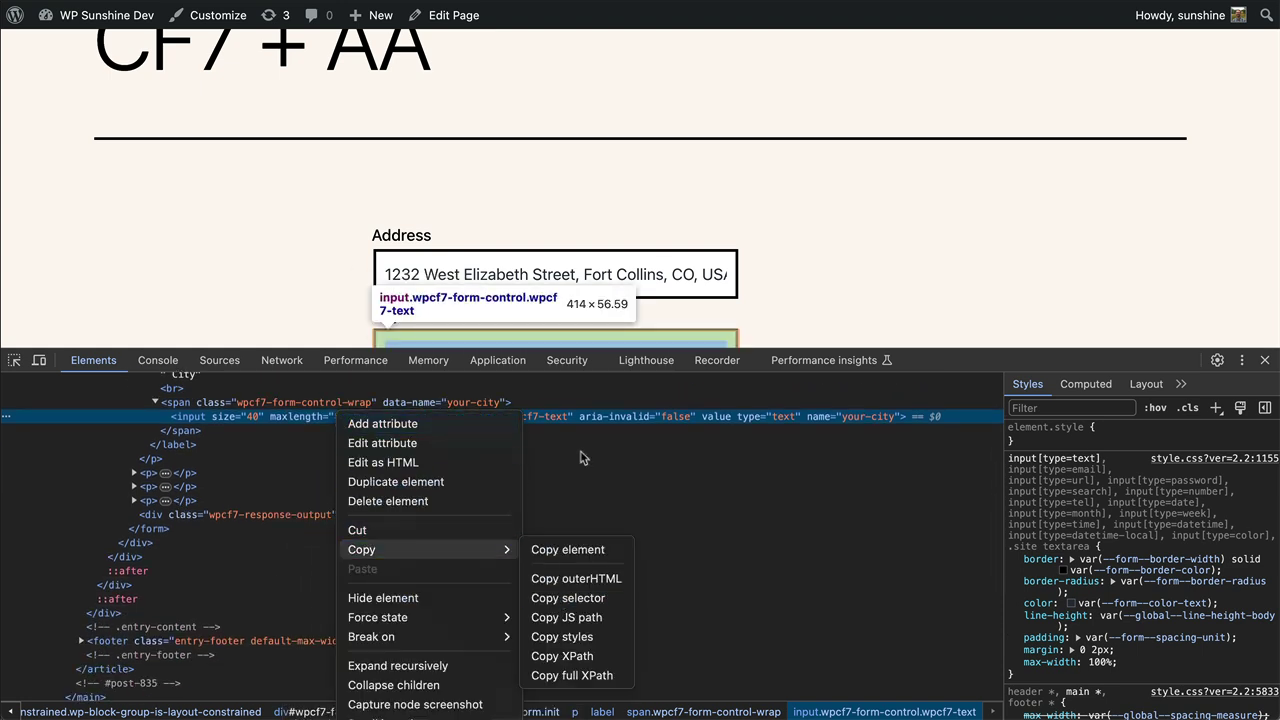
double_click(860, 417)
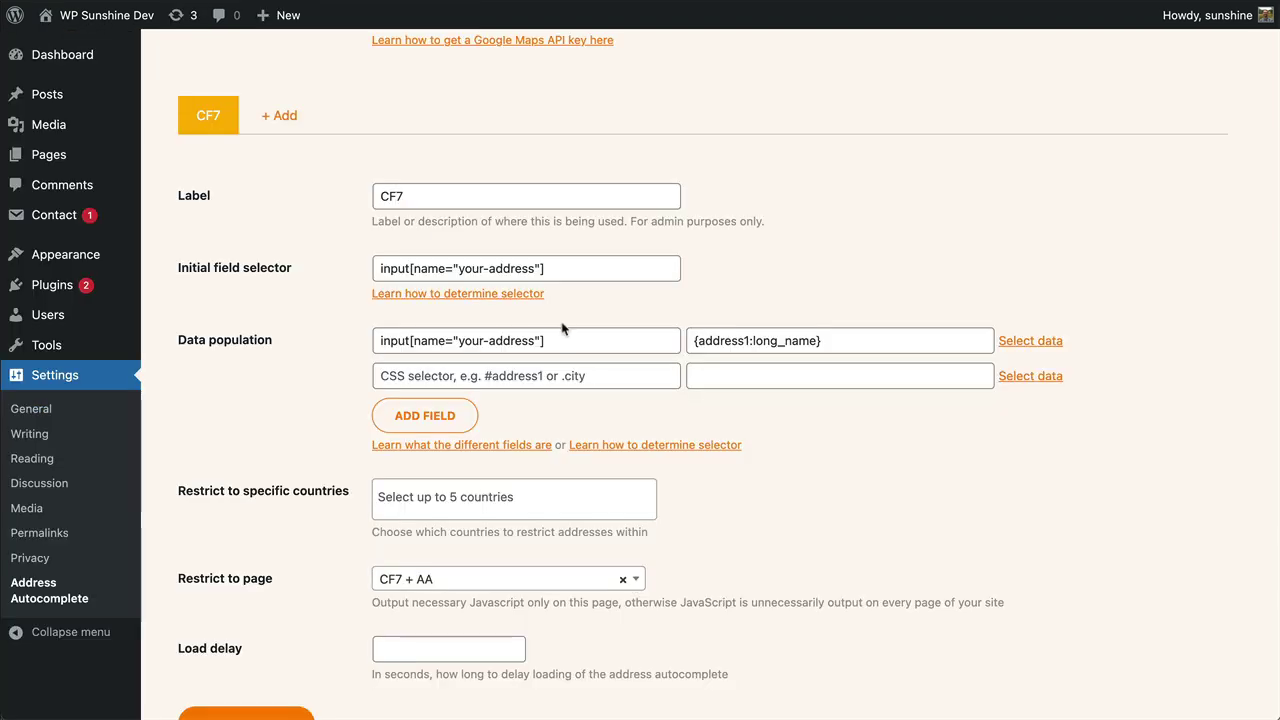
Enter input[name="your-city"] in the second row and map it to Locality (City) Long.
left_click(606, 380)
type("input")
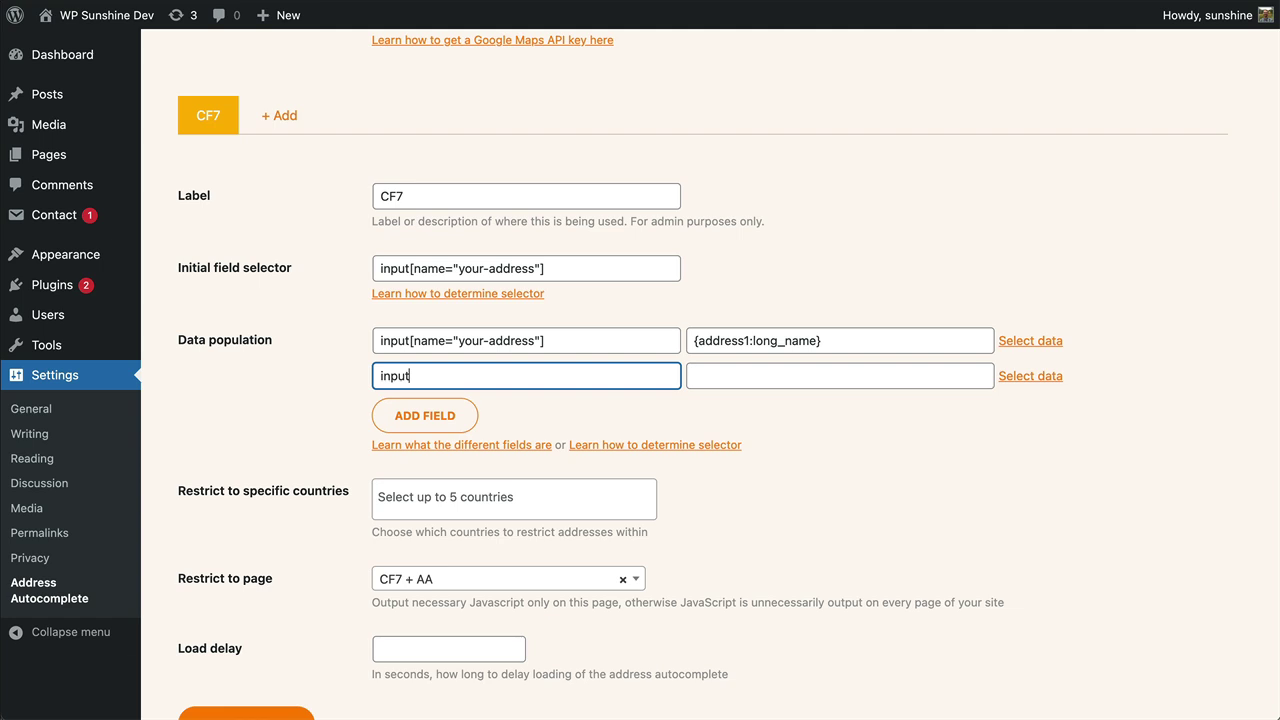
type("[name=\"your-city\"]")
key("Tab")
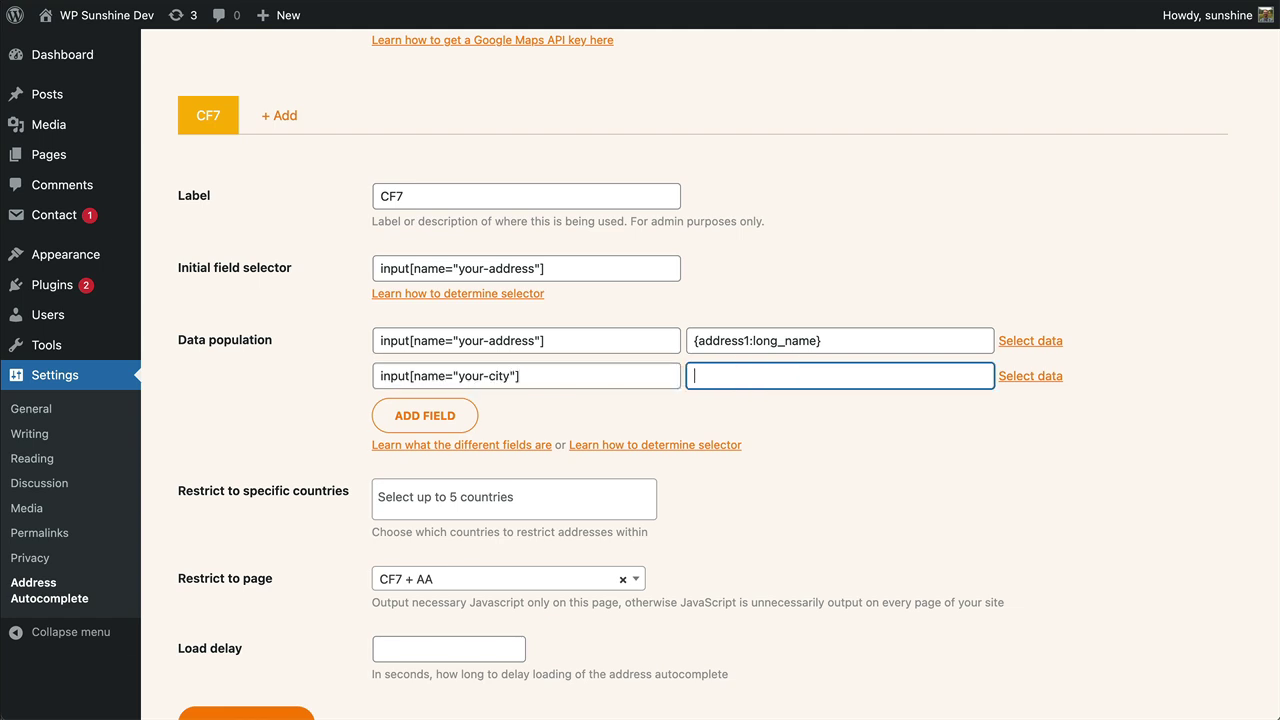
left_click(1030, 376)
scroll(1056, 536, "down", 2)
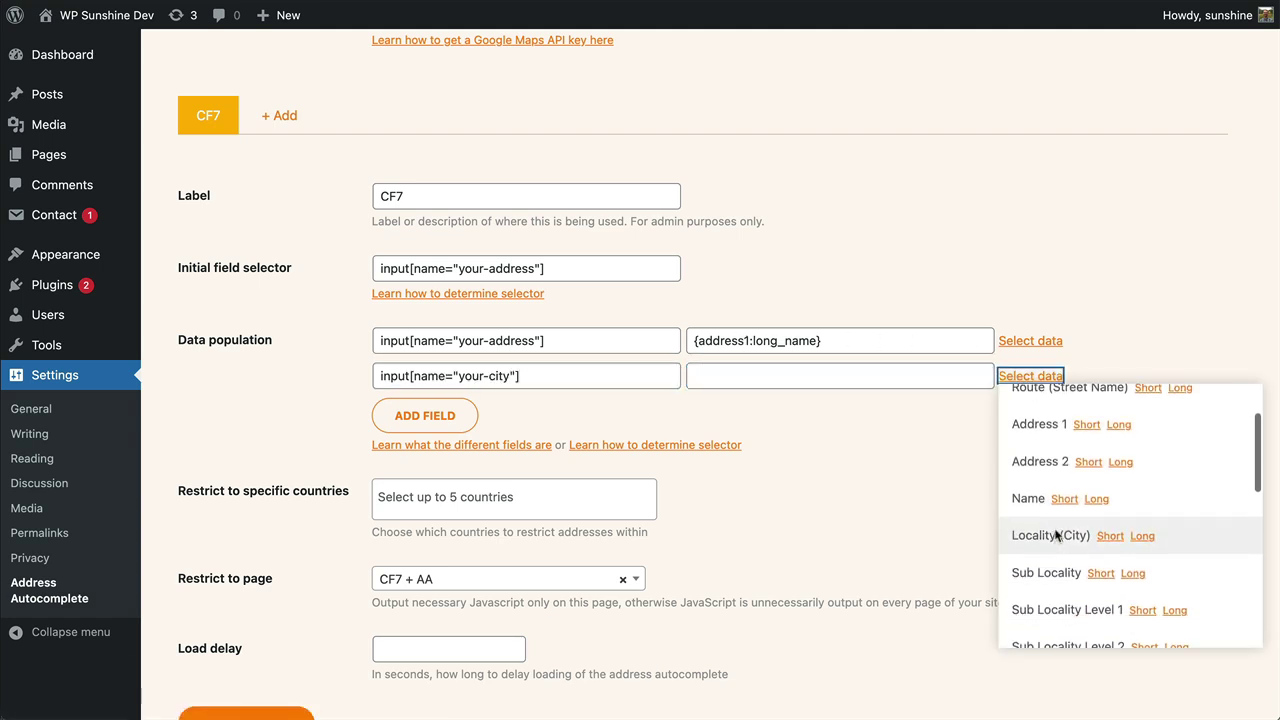
left_click(1142, 536)
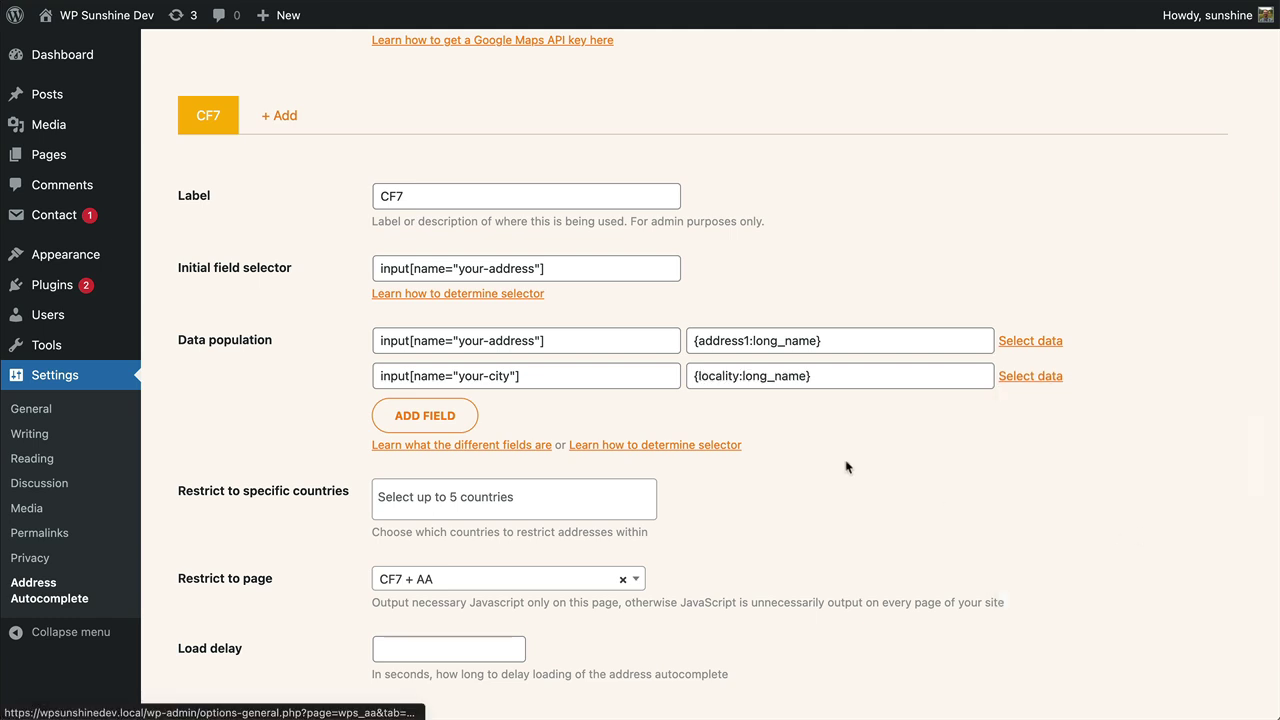
Add a row mapping input[name="your-state"] to {administrative_area_level_1:long_name}.
left_click(435, 420)
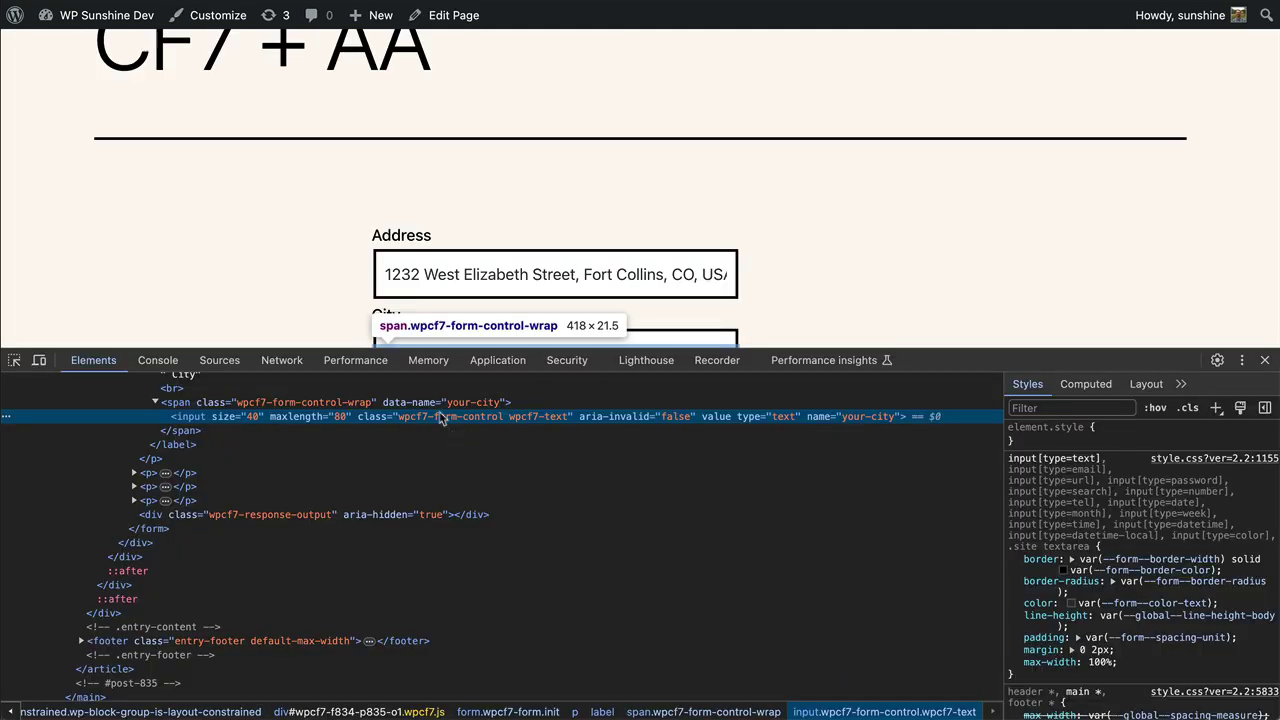
scroll(429, 277, "down", 5)
right_click(446, 193)
left_click(476, 457)
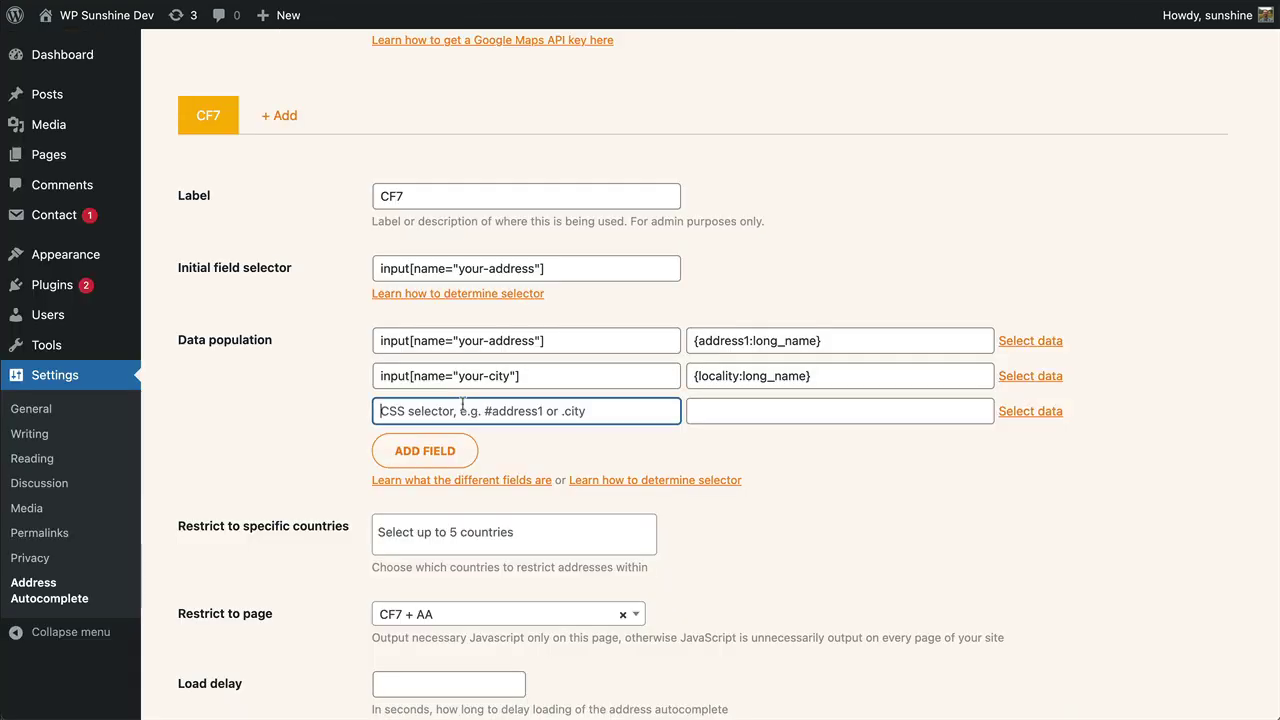
type("input[name=\"your-state")
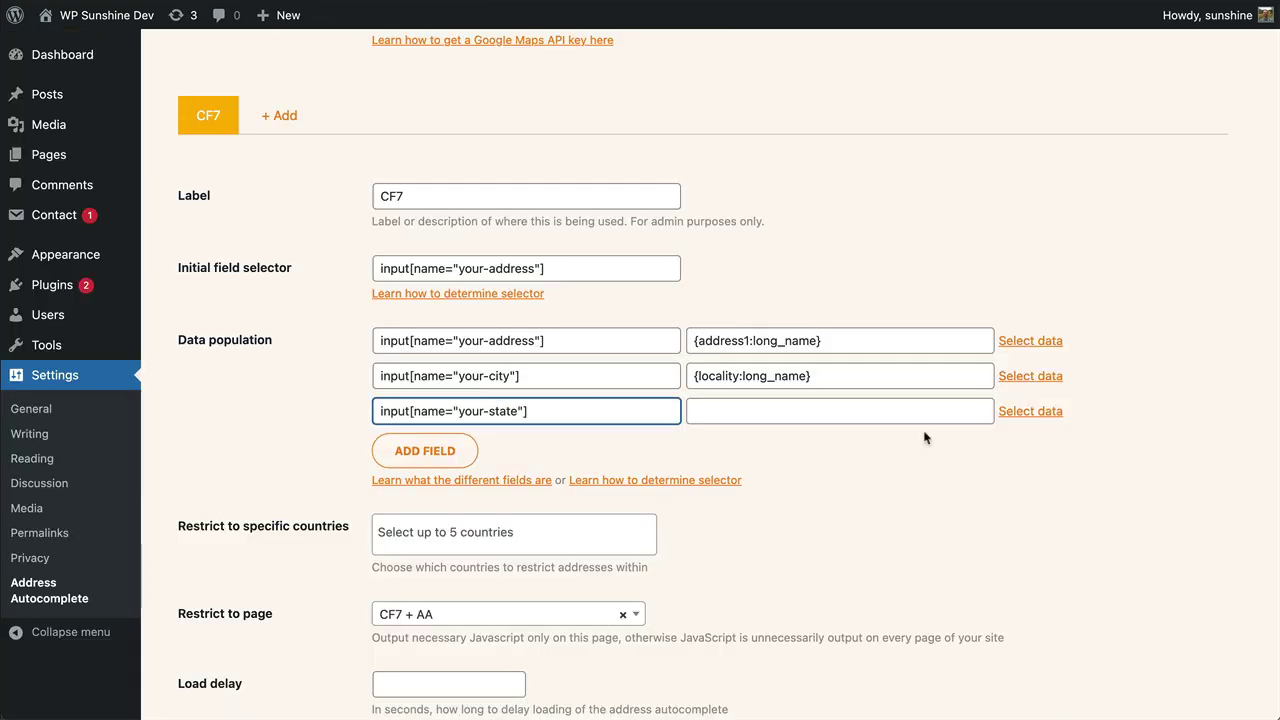
left_click(1030, 411)
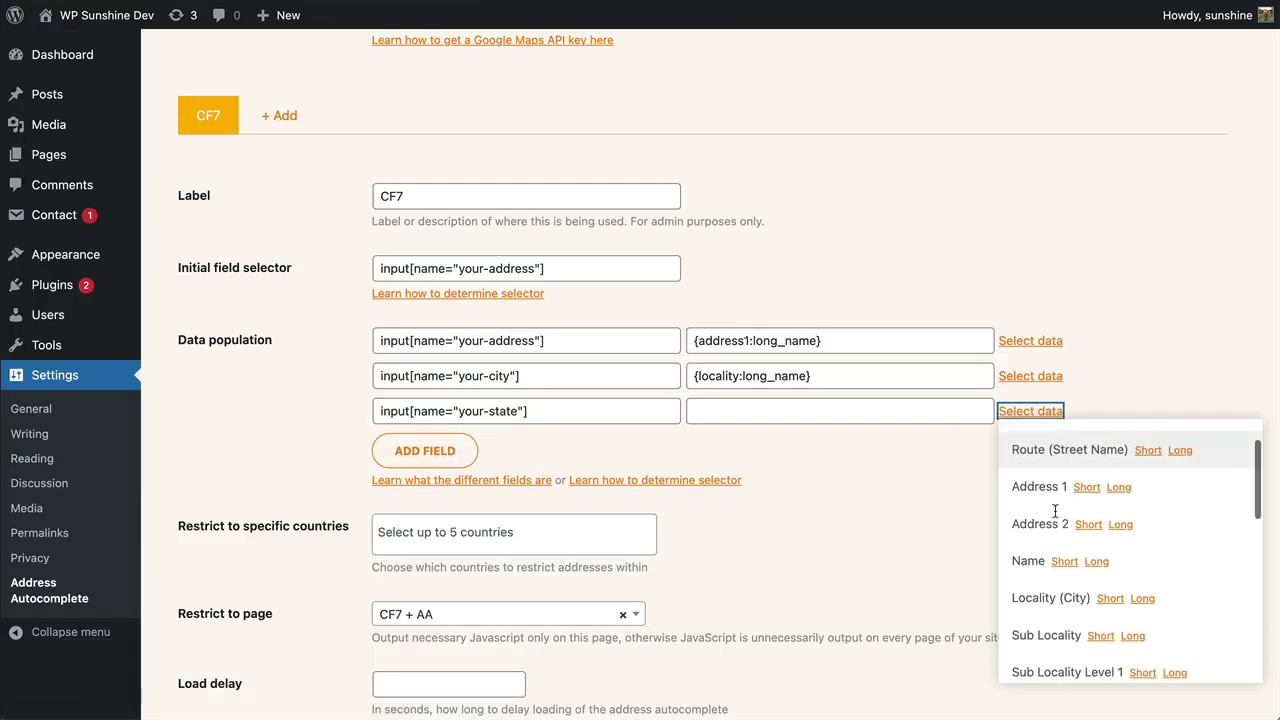
scroll(1055, 480, "down", 5)
left_click(1188, 529)
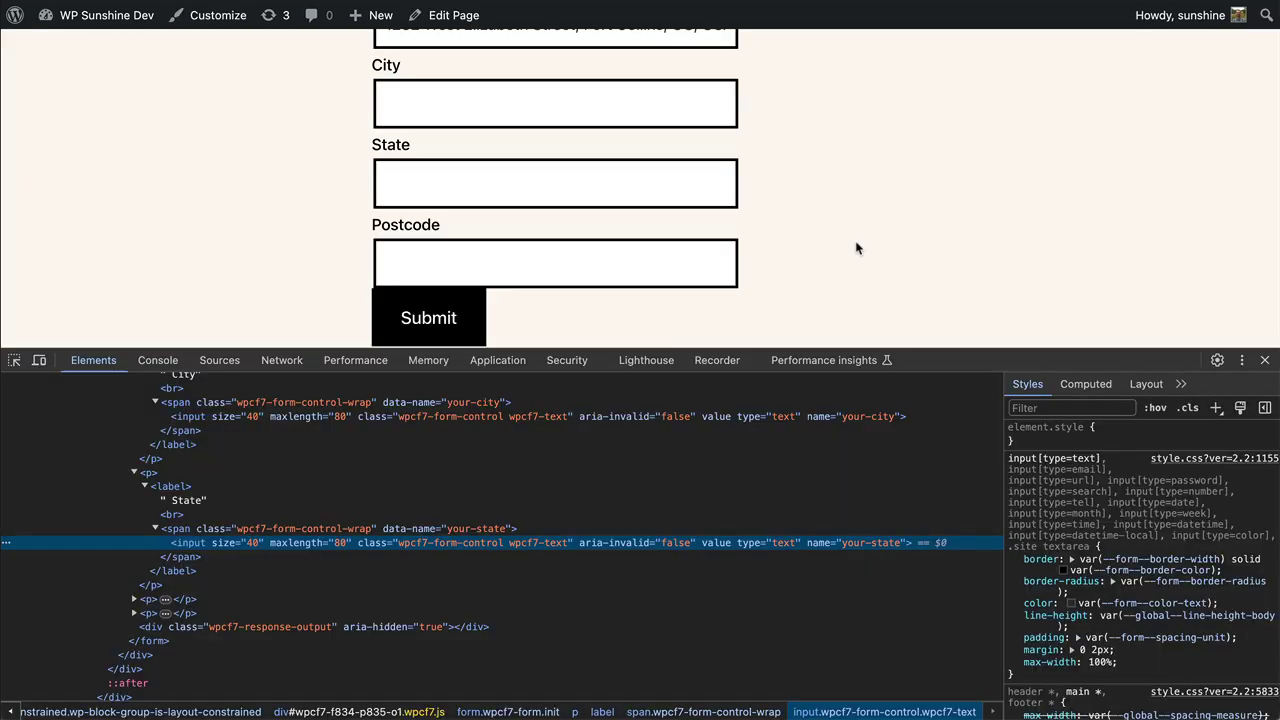
Add a row mapping input[name="your-postcode"] to {postal_code:long_name}.
right_click(400, 258)
left_click(477, 530)
double_click(880, 489)
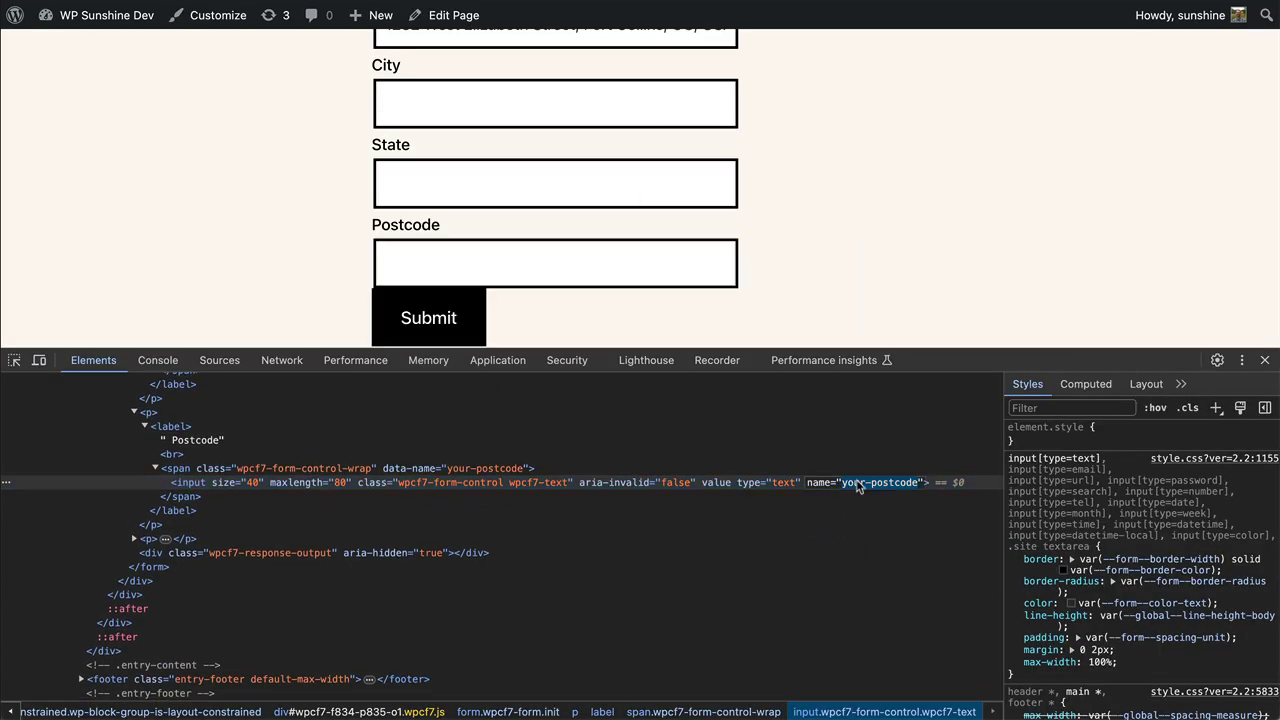
type("input[name=")
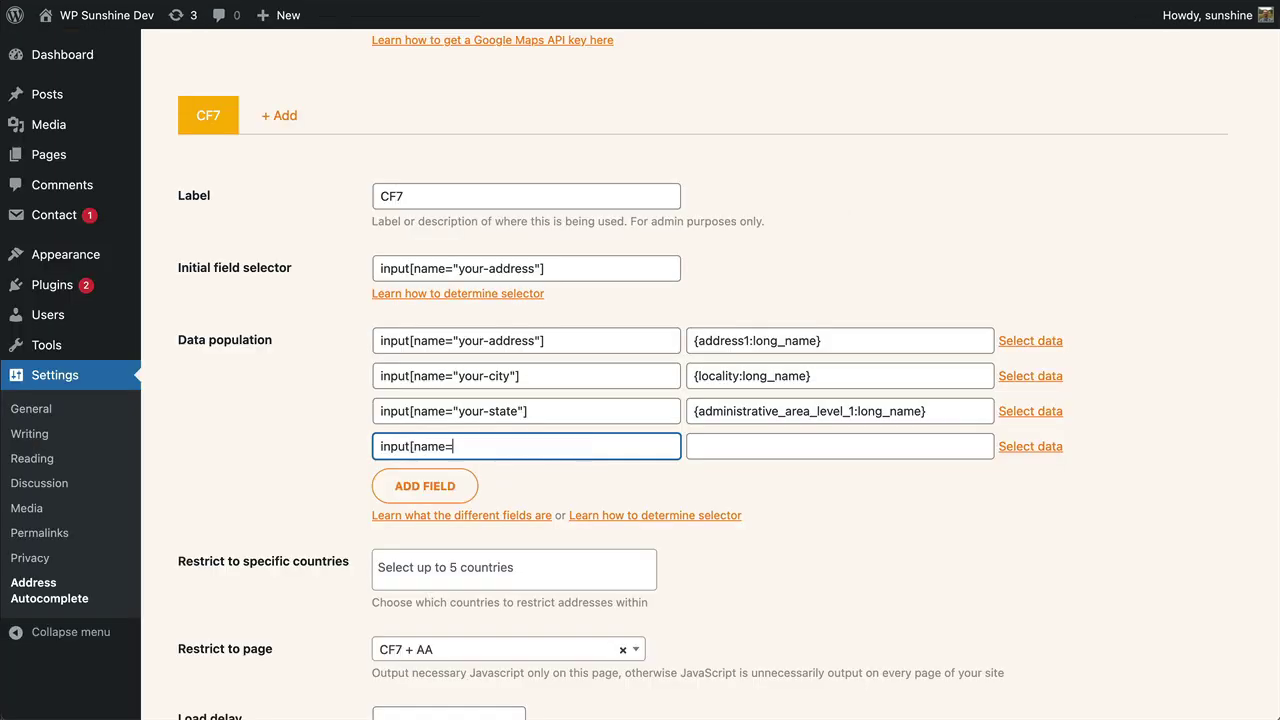
type("\"your-postcode\"")
type("]")
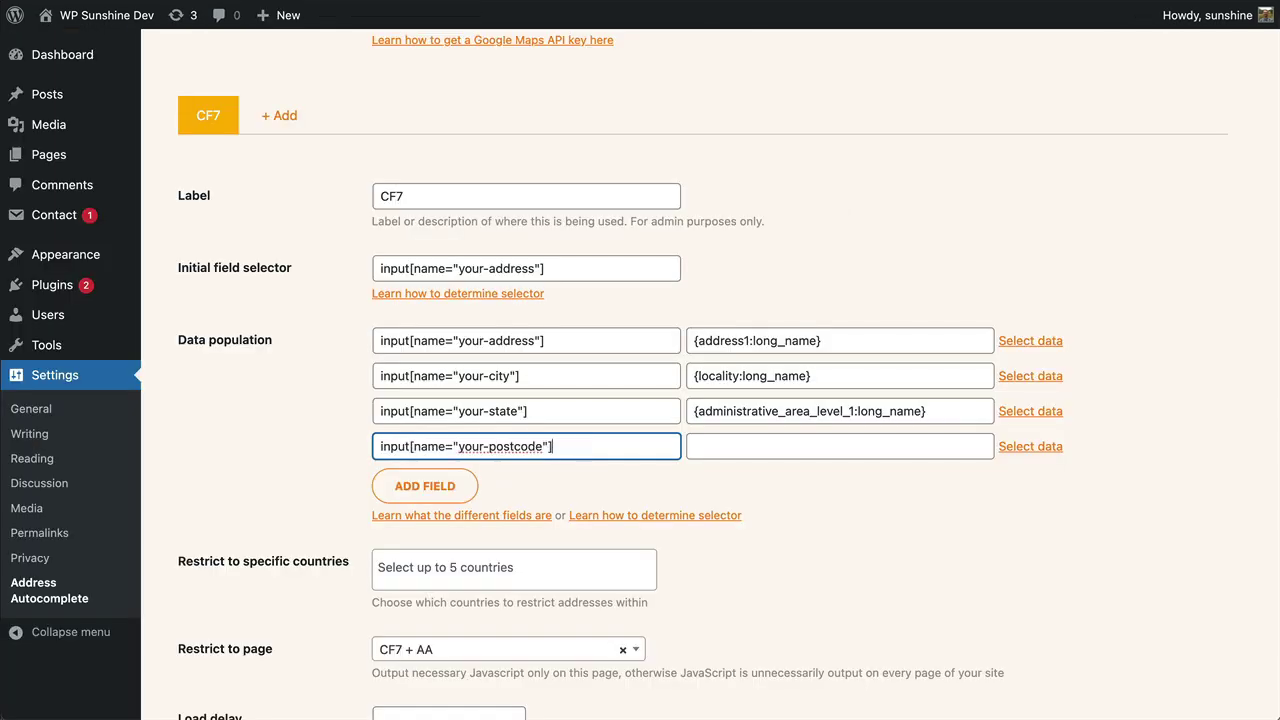
left_click(1030, 446)
scroll(1055, 520, "down", 5)
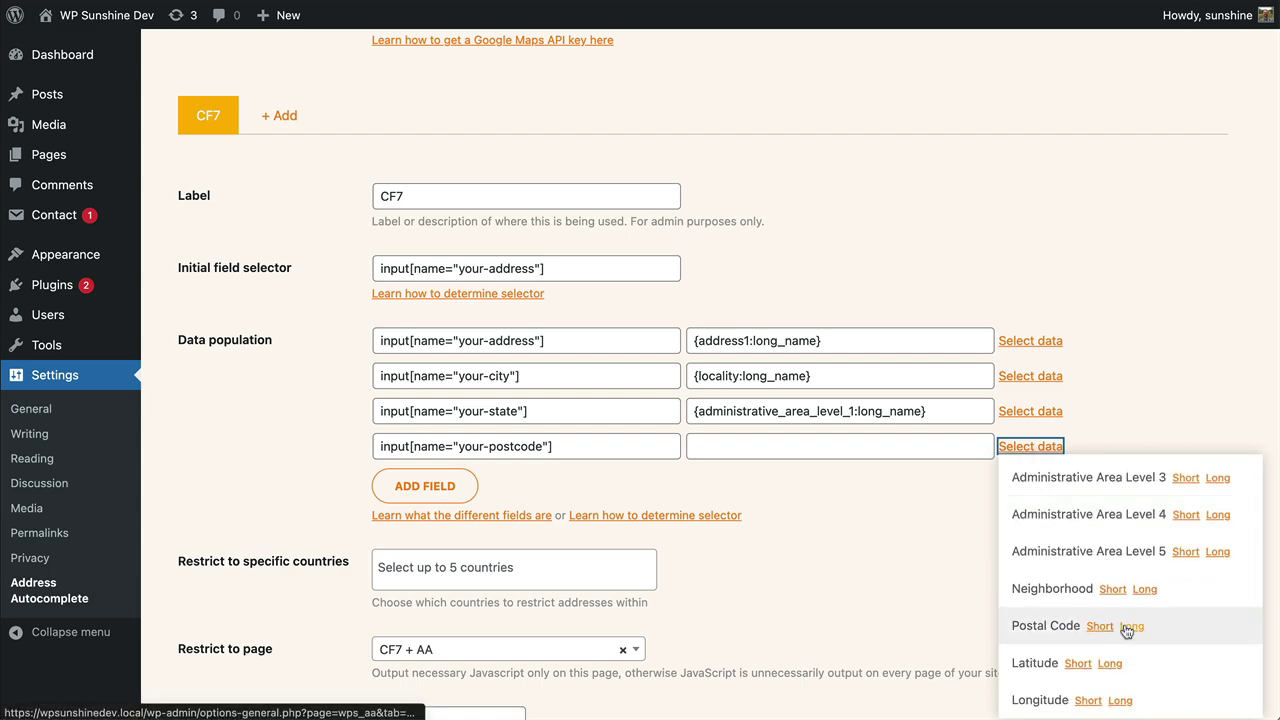
left_click(1131, 626)
scroll(309, 471, "down", 3)
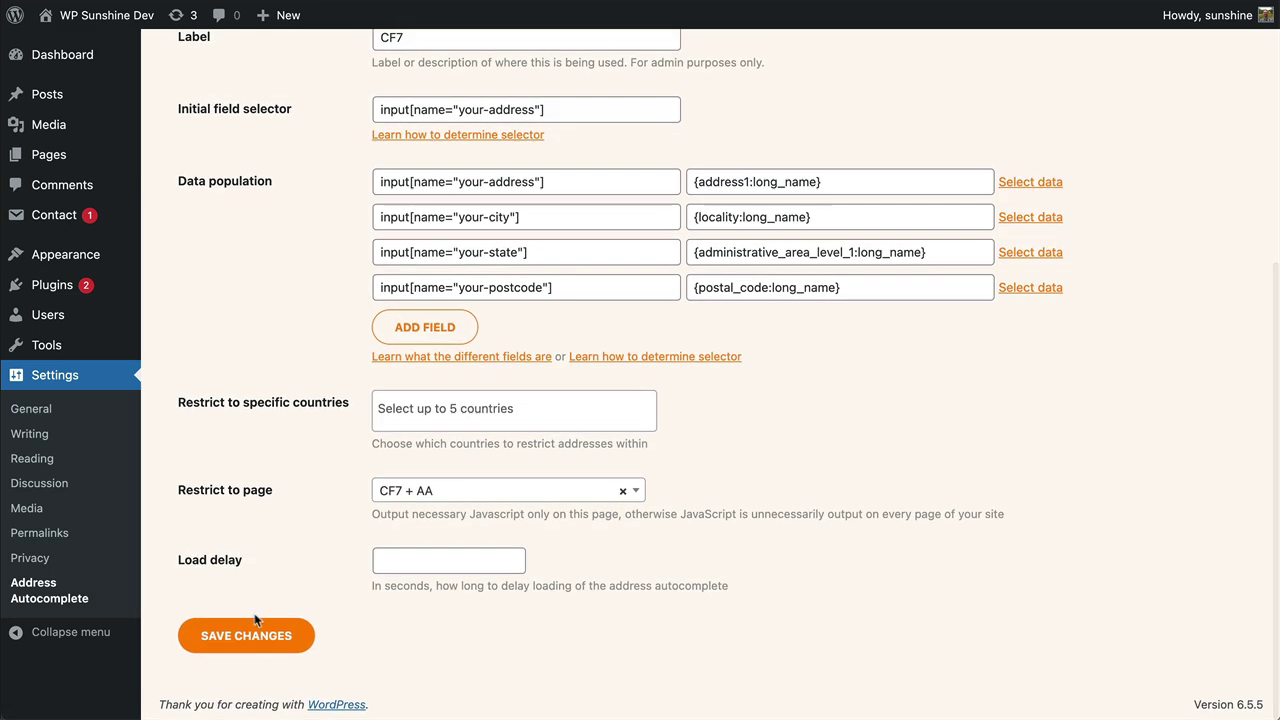
Save the mappings, close DevTools and reload the CF7 + AA form page.
left_click(246, 629)
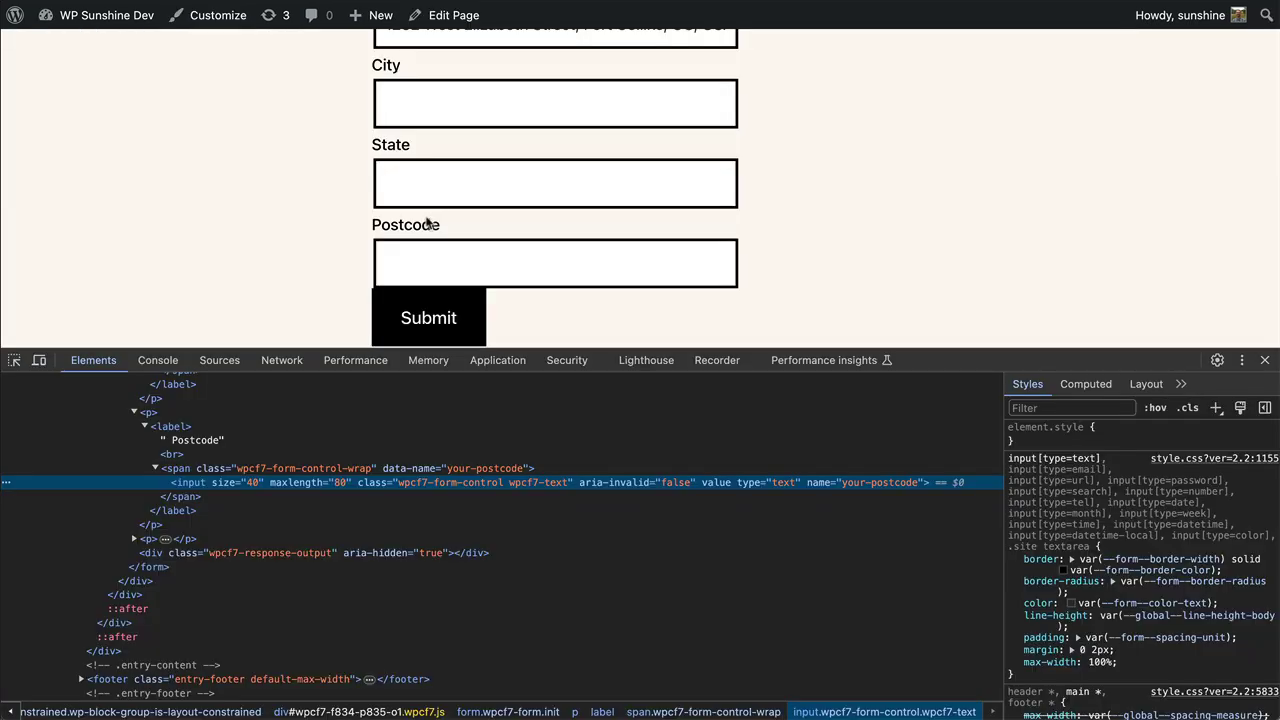
left_click(1265, 360)
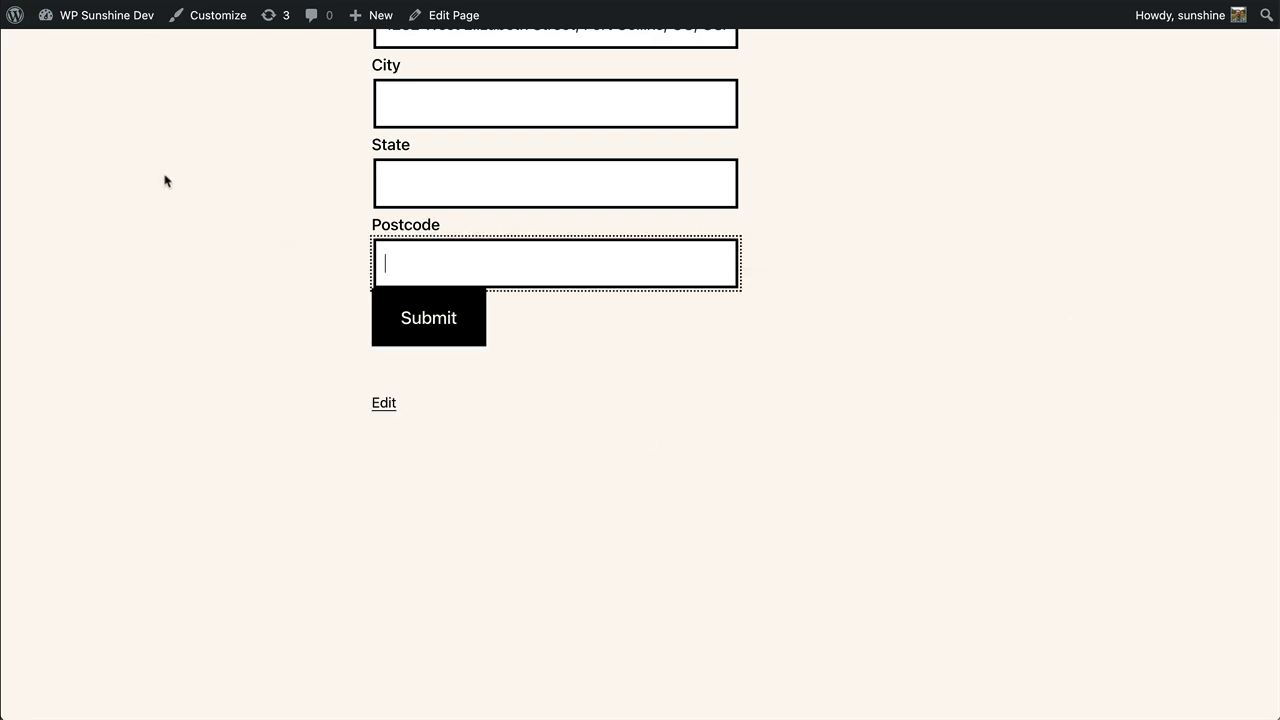
left_click(110, 16)
Type 123 in Address and choose 1231 Canvasback Ct to auto-fill City, State and Postcode.
scroll(554, 206, "down", 4)
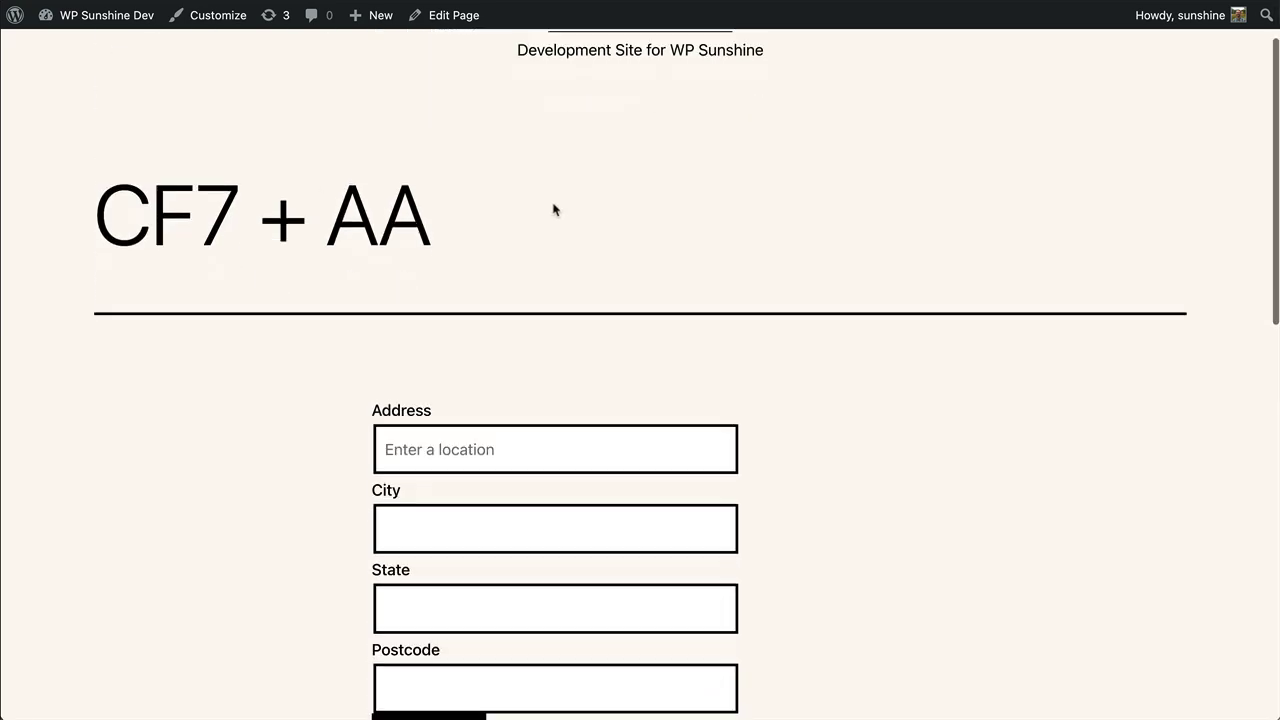
left_click(456, 278)
type("123")
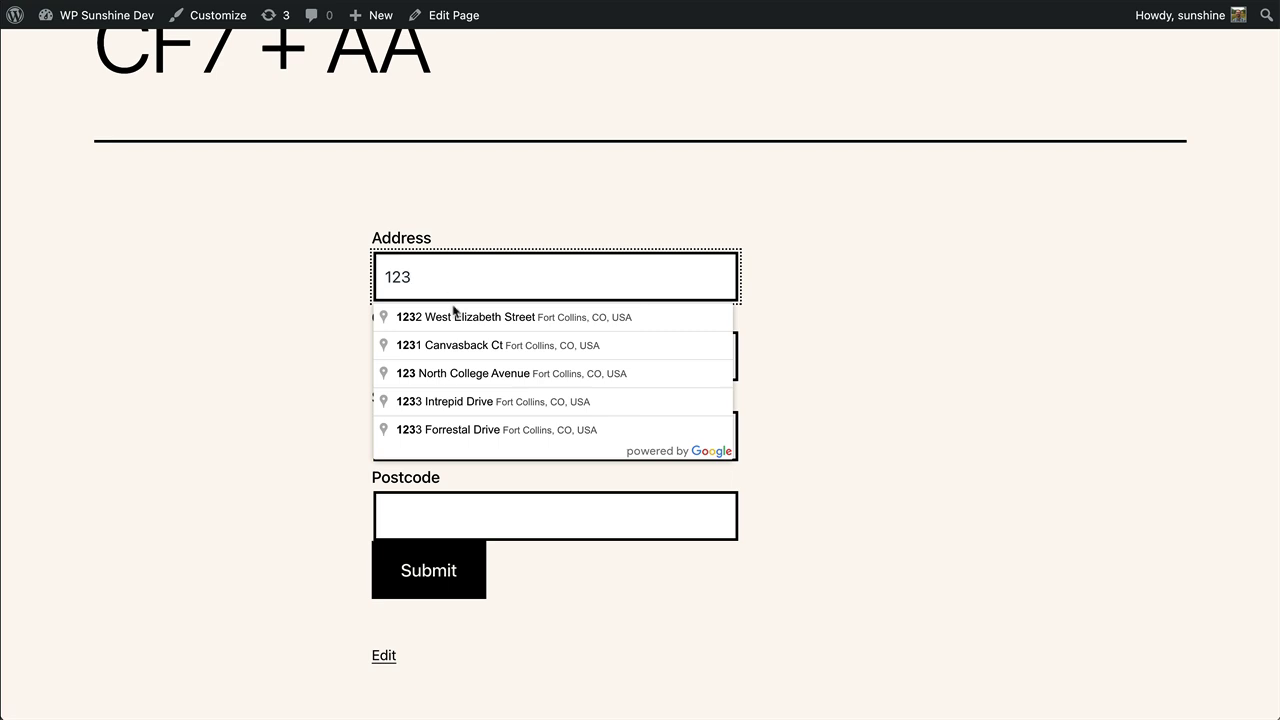
left_click(456, 343)
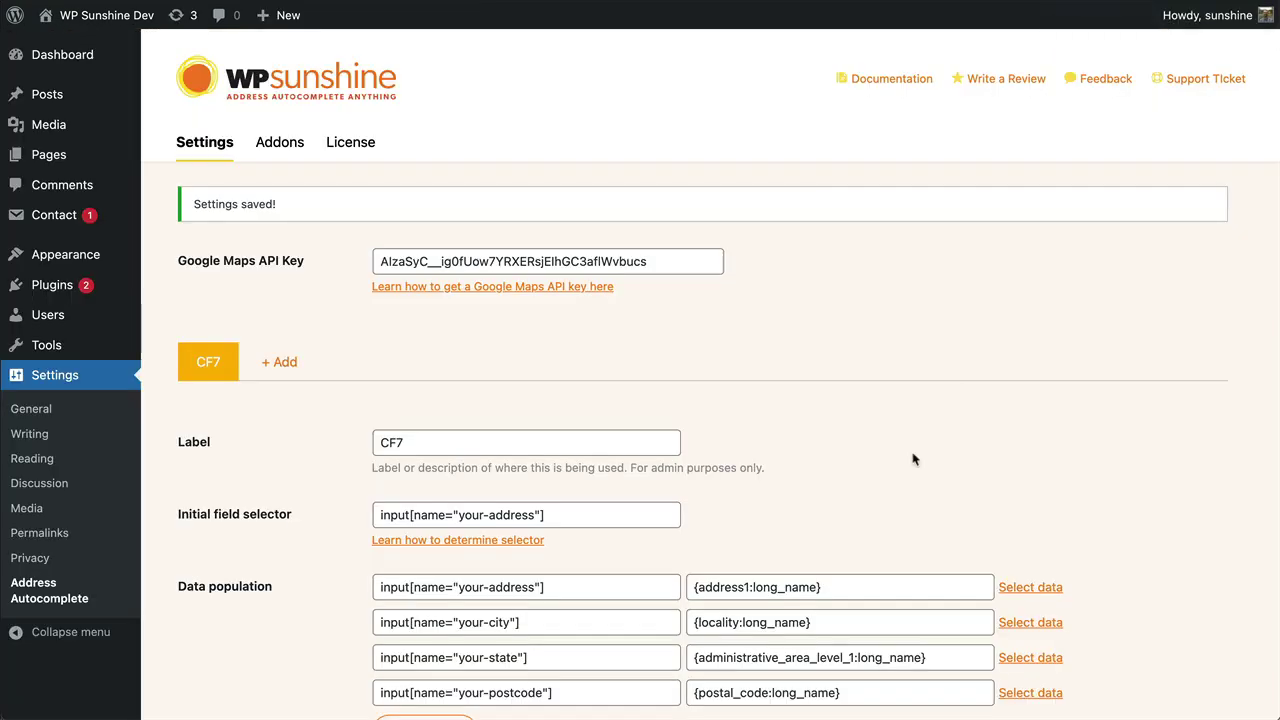
Change the your-state value to {administrative_area_level_1:short_name}, deleting the long_name token.
scroll(843, 400, "down", 3)
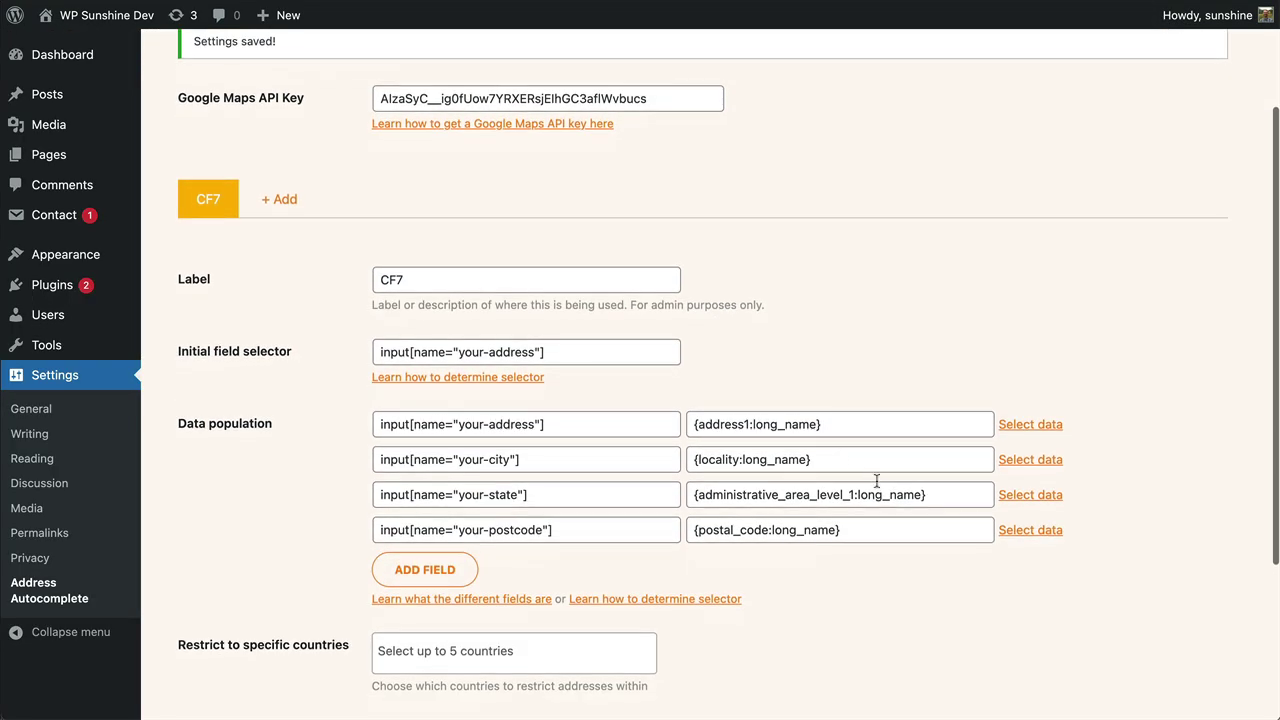
left_click(1030, 494)
scroll(1070, 595, "down", 5)
scroll(1066, 583, "down", 5)
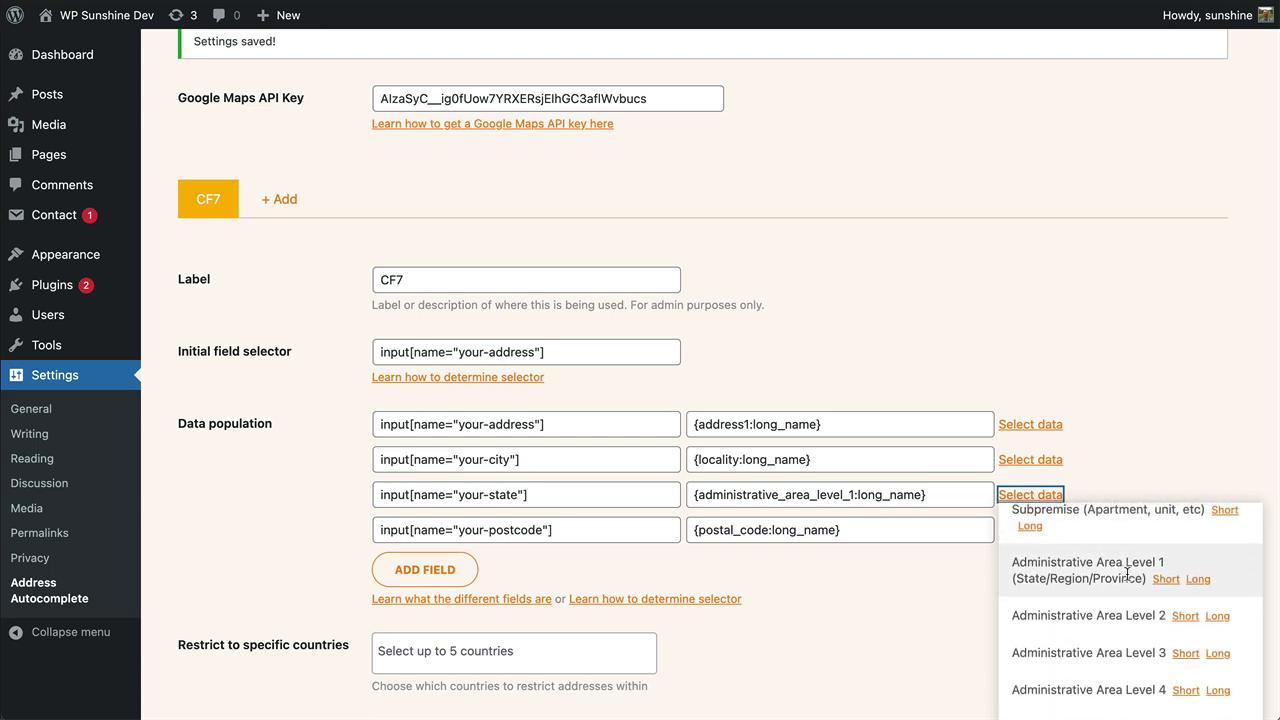
left_click(1165, 580)
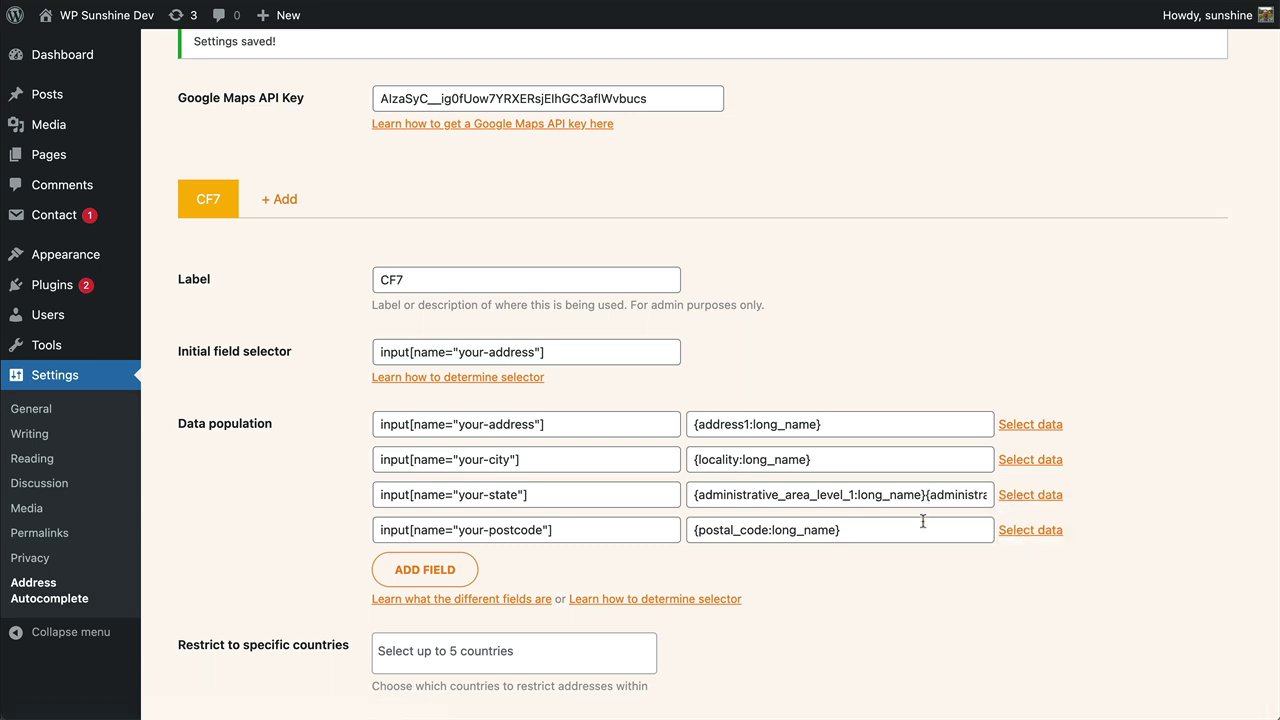
left_click_drag(926, 494, 602, 488)
key("BackSpace")
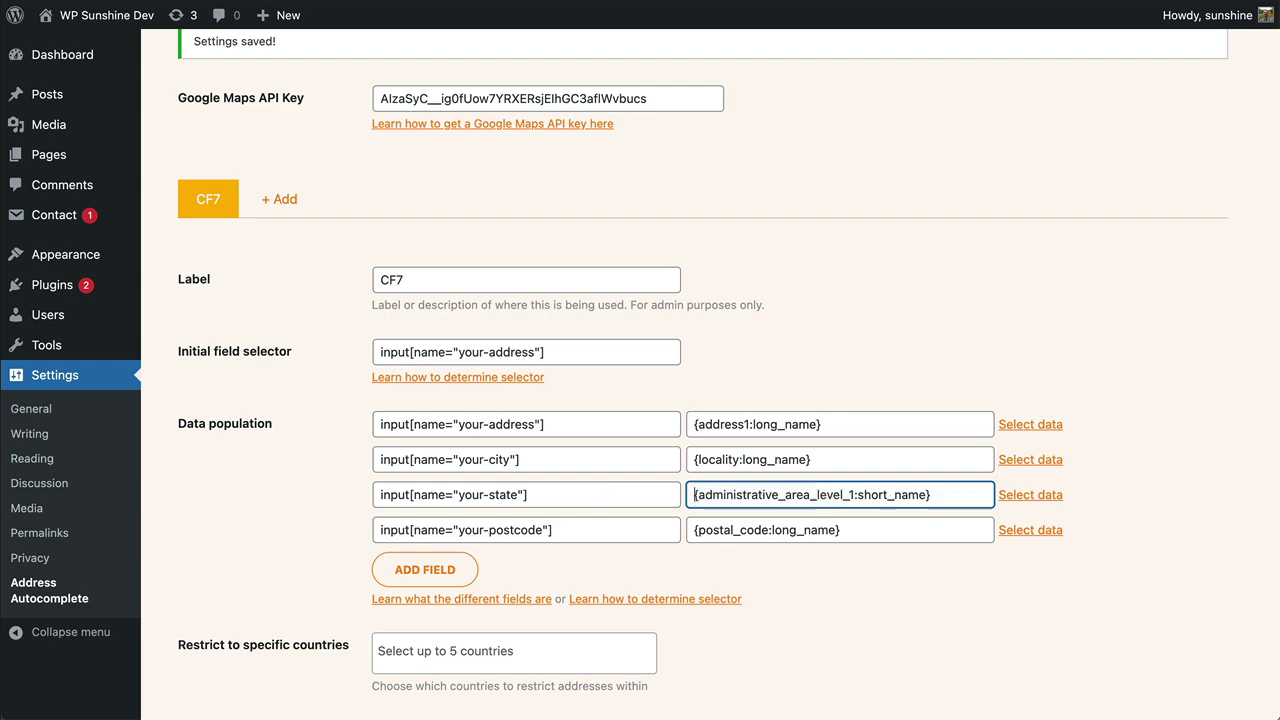
scroll(410, 588, "down", 3)
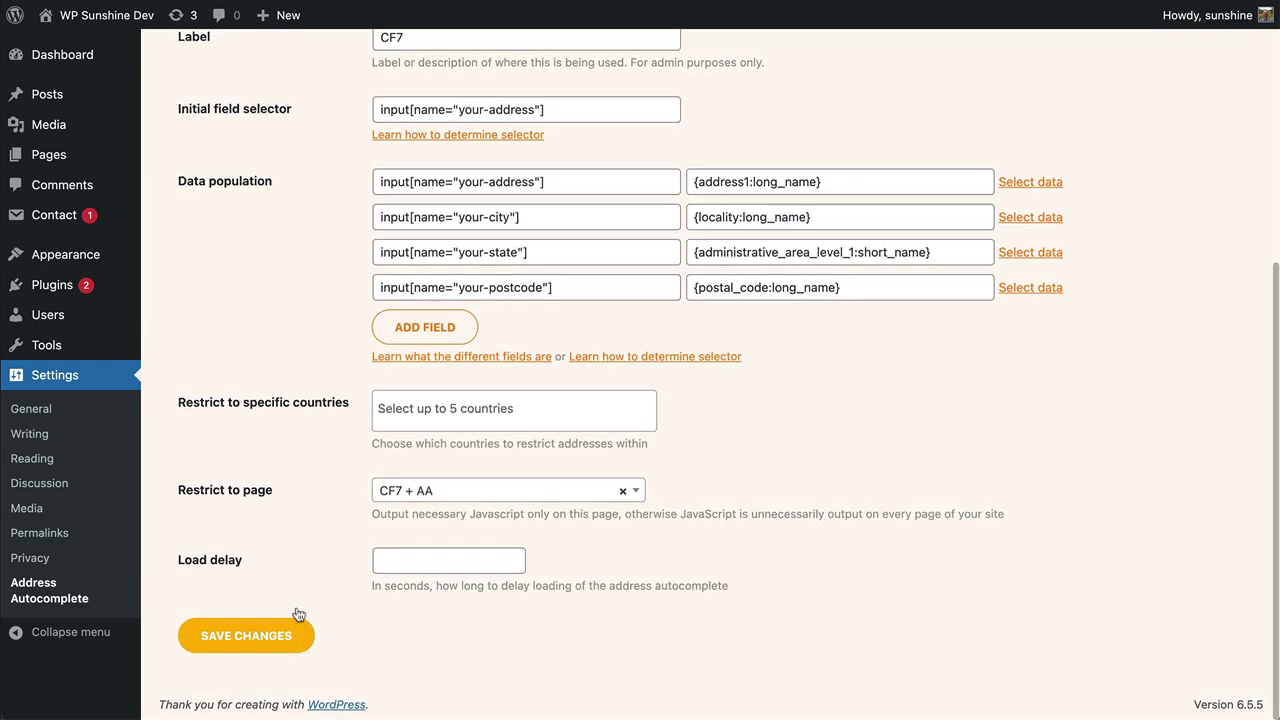
Save, then type 123 and pick 1231 Canvasback Ct to confirm State fills with CO.
left_click(294, 612)
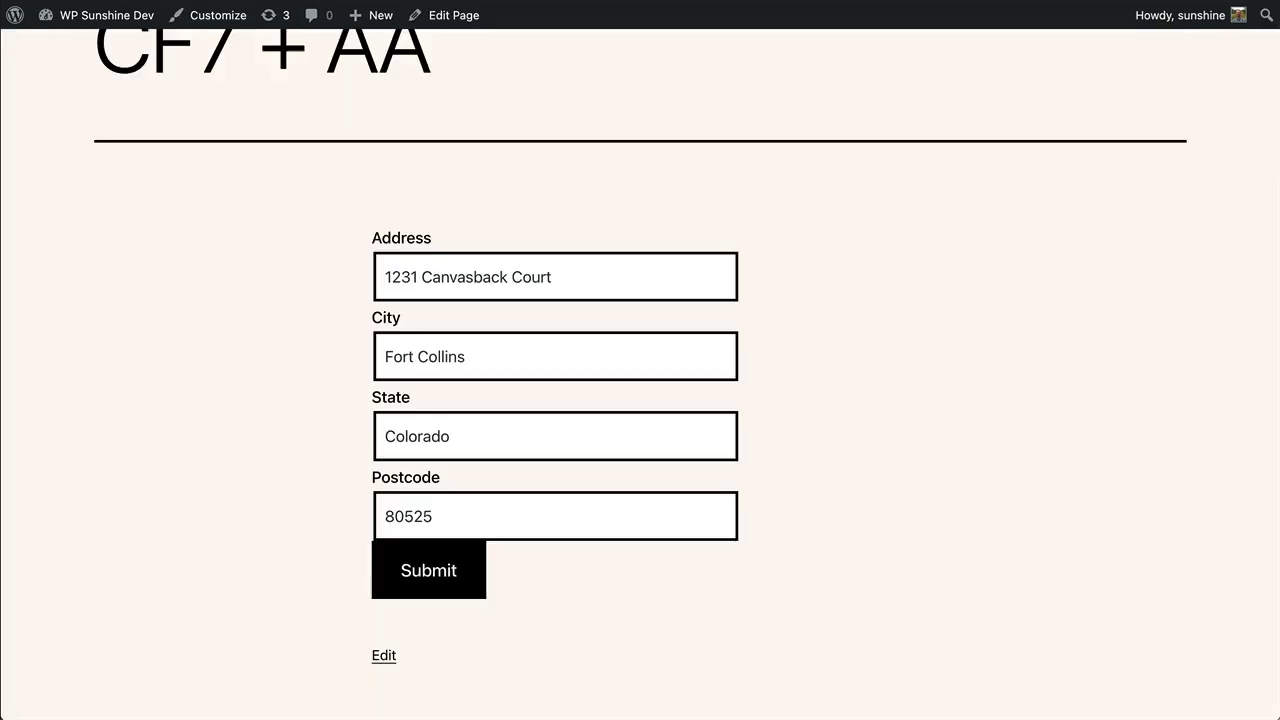
left_click(447, 283)
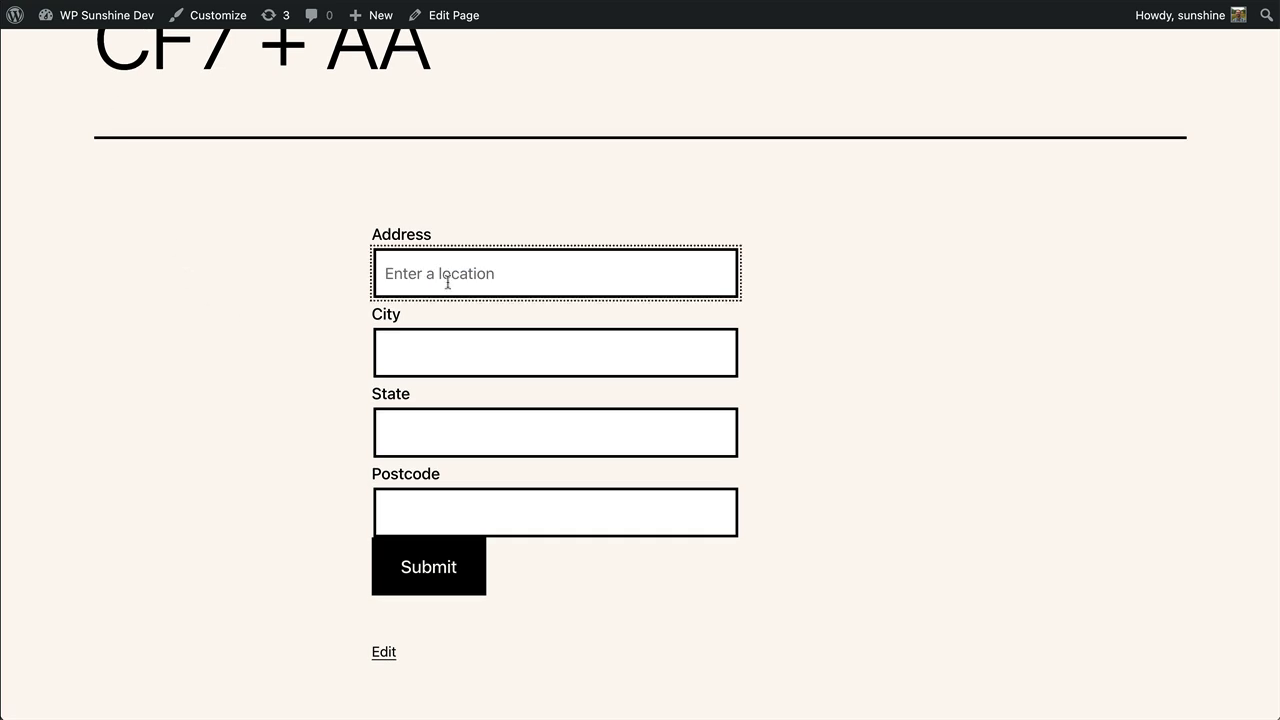
type("123")
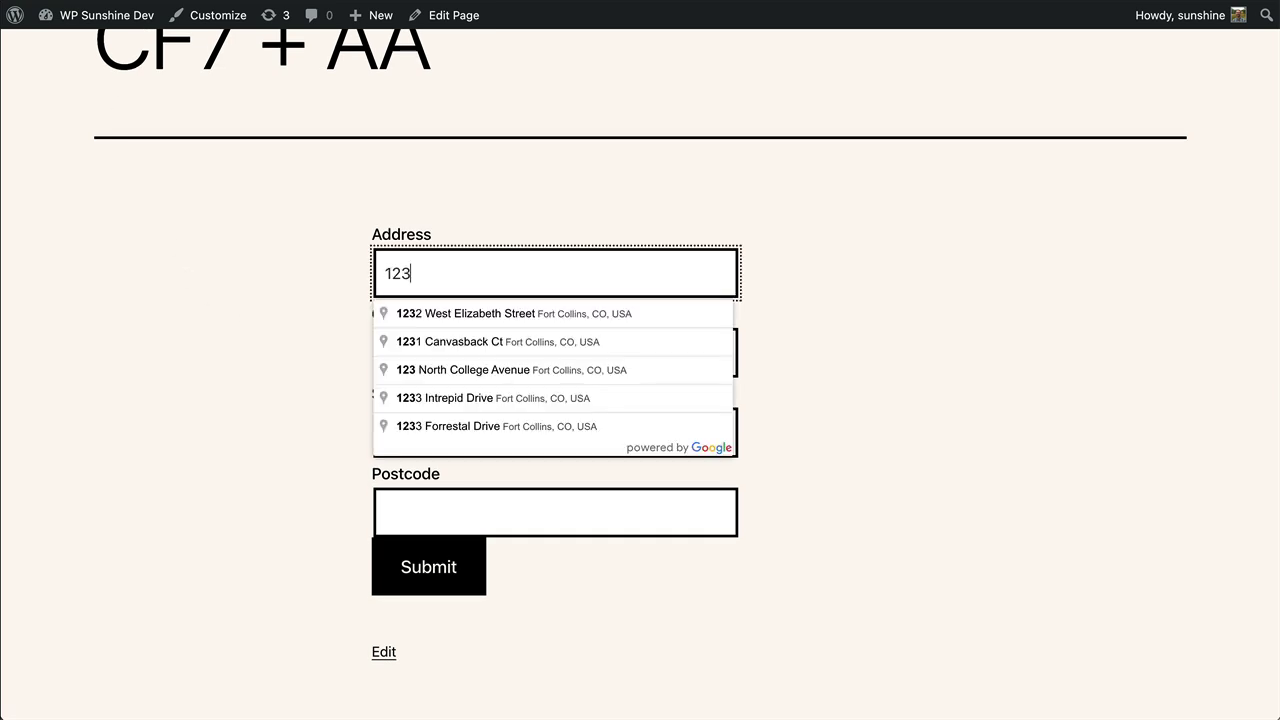
left_click(462, 345)
double_click(409, 433)
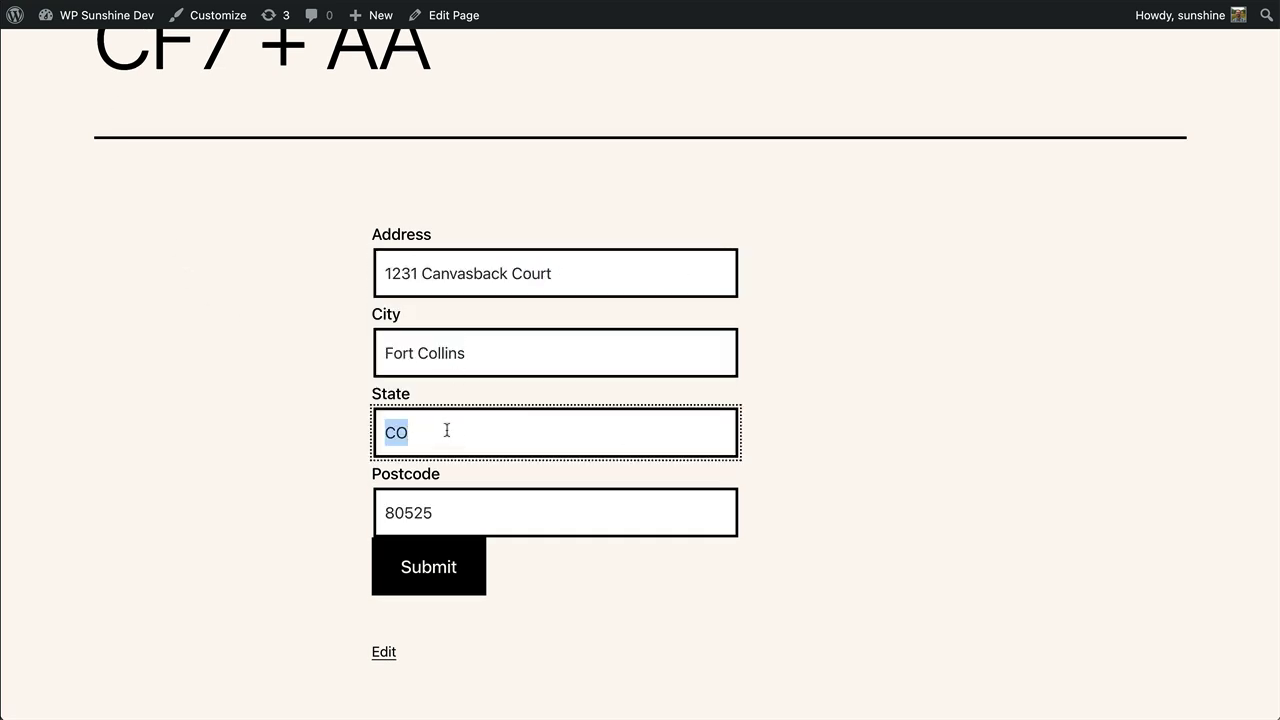